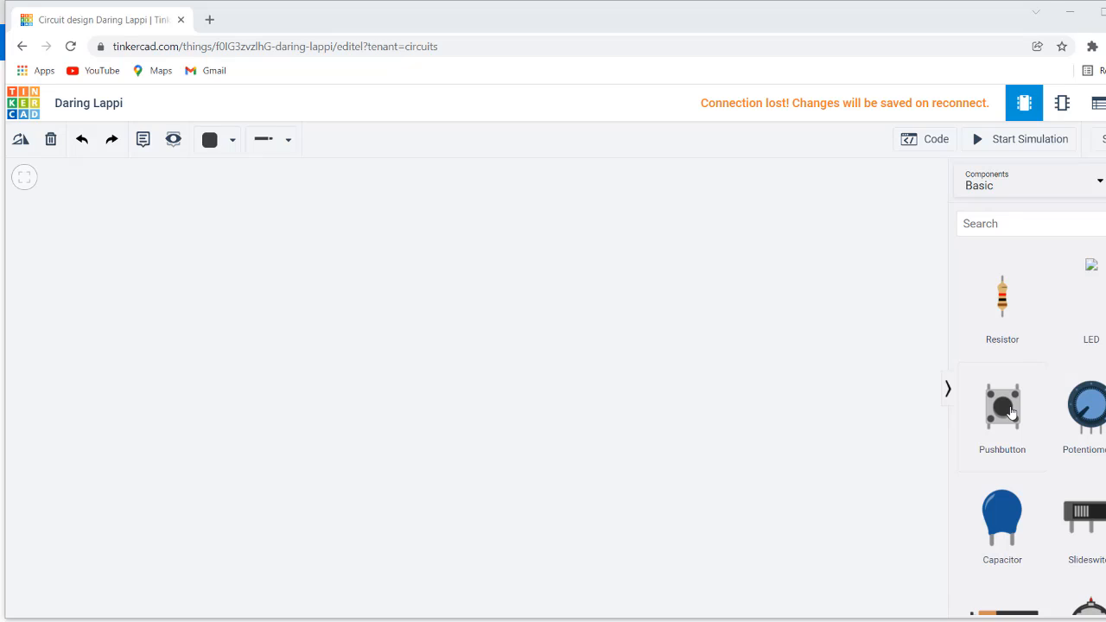
Place a pushbutton in the middle of the empty workspace
left_click_drag(1012, 413, 509, 379)
left_click(766, 334)
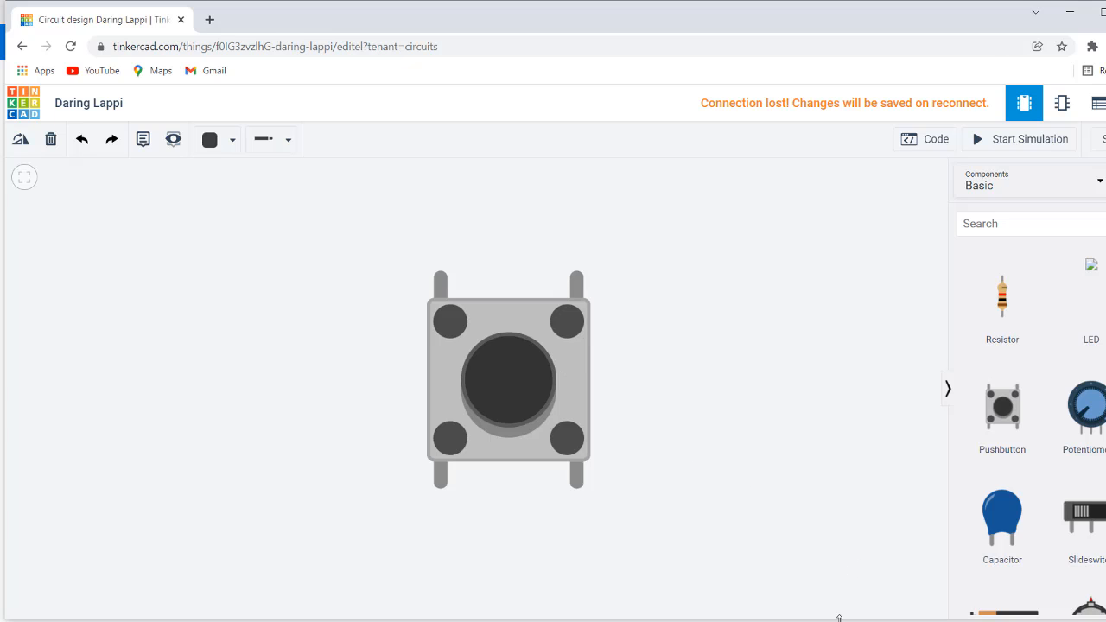
Switch to Photos, examine the push button diagram's pushed and not pushed states, and return to the Tinkercad circuit
key("alt+Tab")
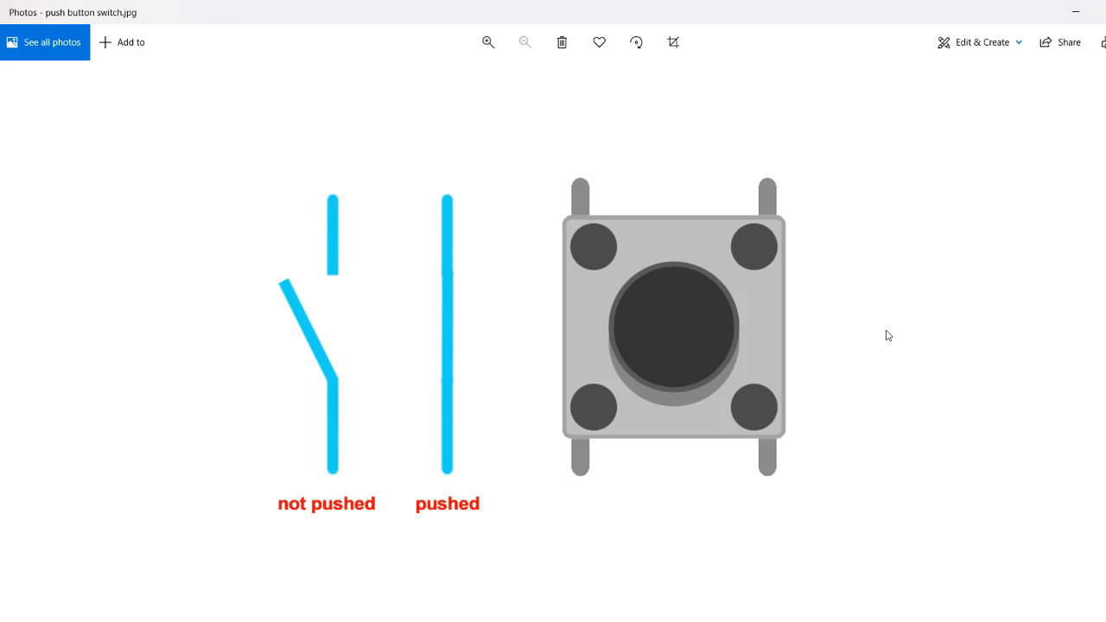
scroll(888, 335, "up", 1)
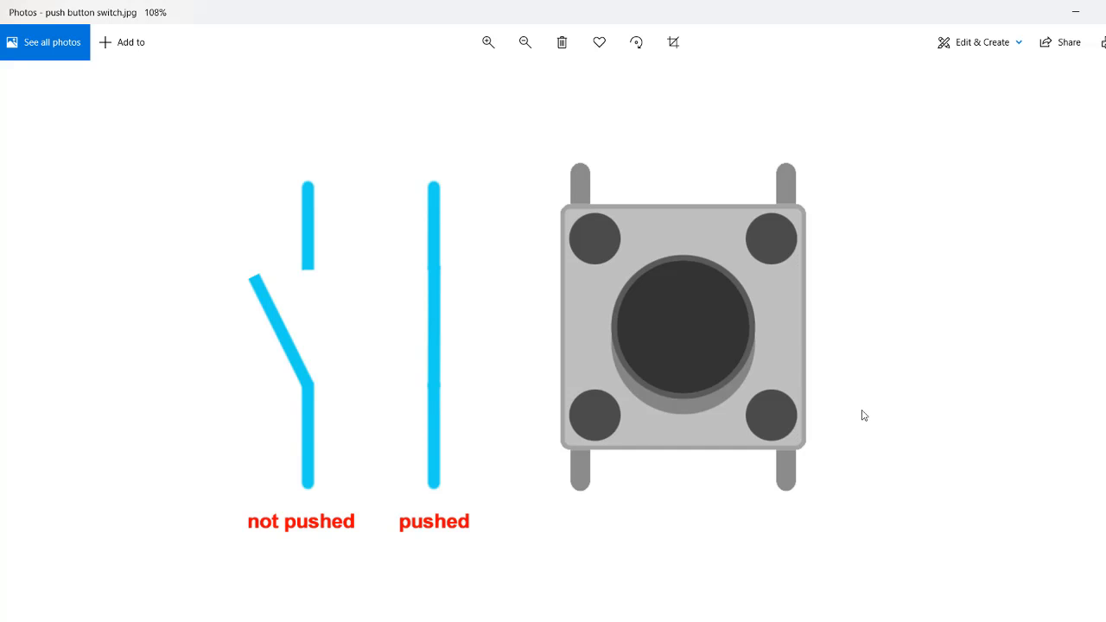
left_click(520, 621)
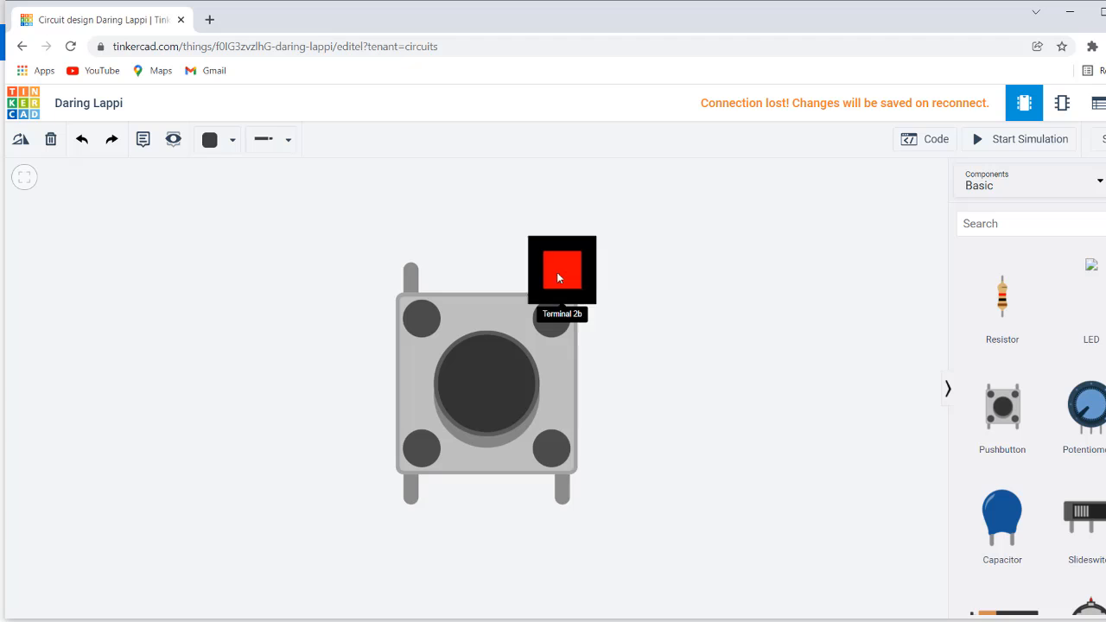
Add a 9V battery to the workspace above the pushbutton
scroll(770, 388, "down", 2)
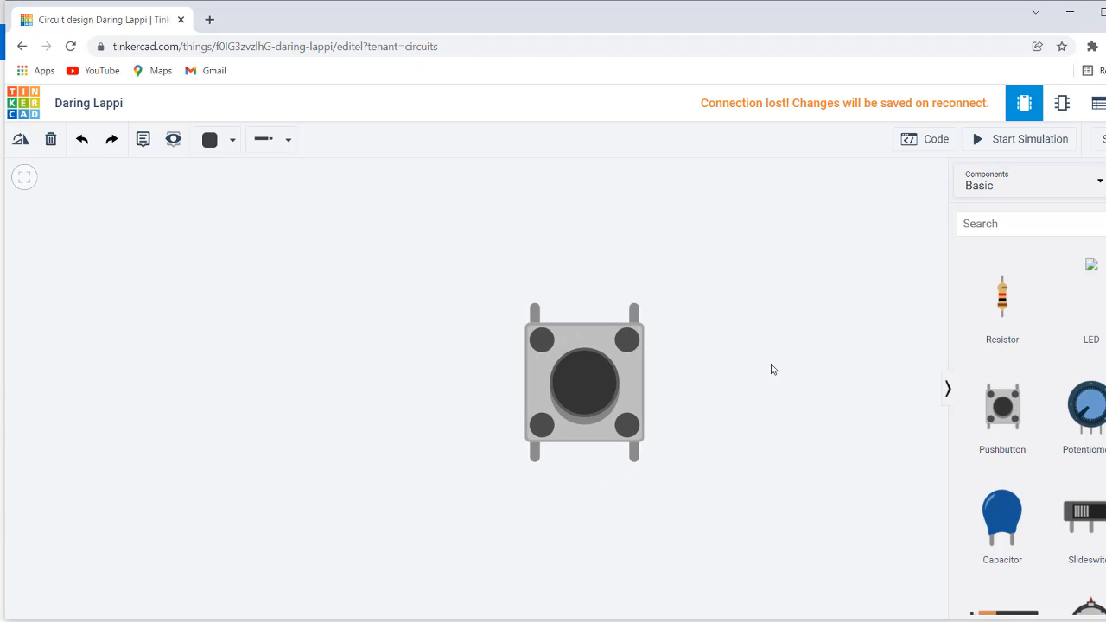
left_click_drag(770, 370, 734, 343)
scroll(1037, 333, "down", 4)
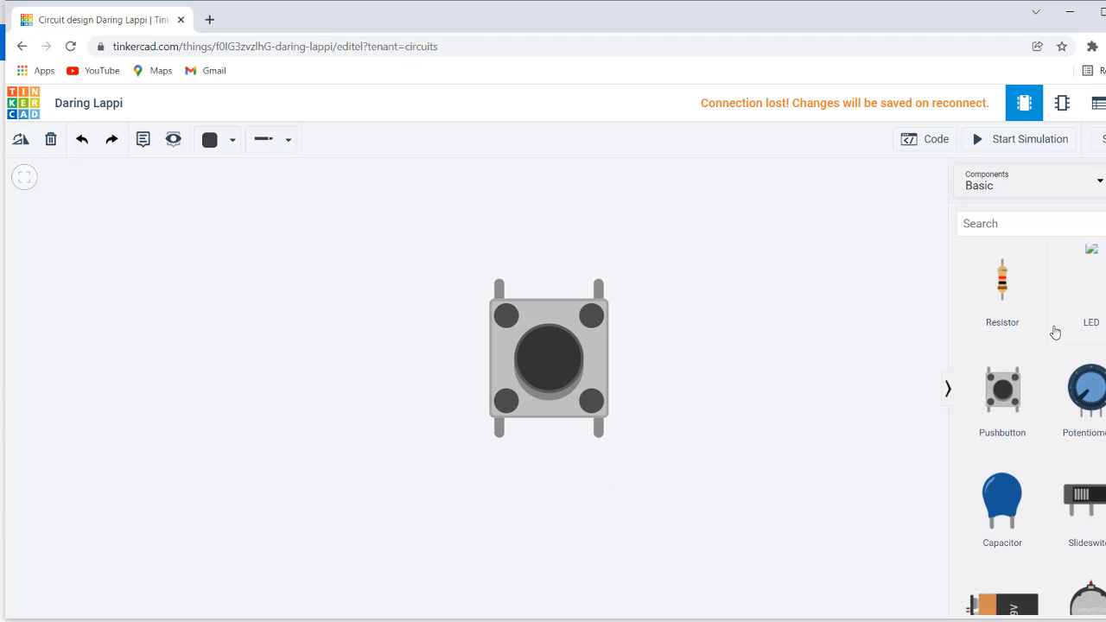
left_click_drag(1002, 327, 242, 467)
scroll(242, 465, "down", 5)
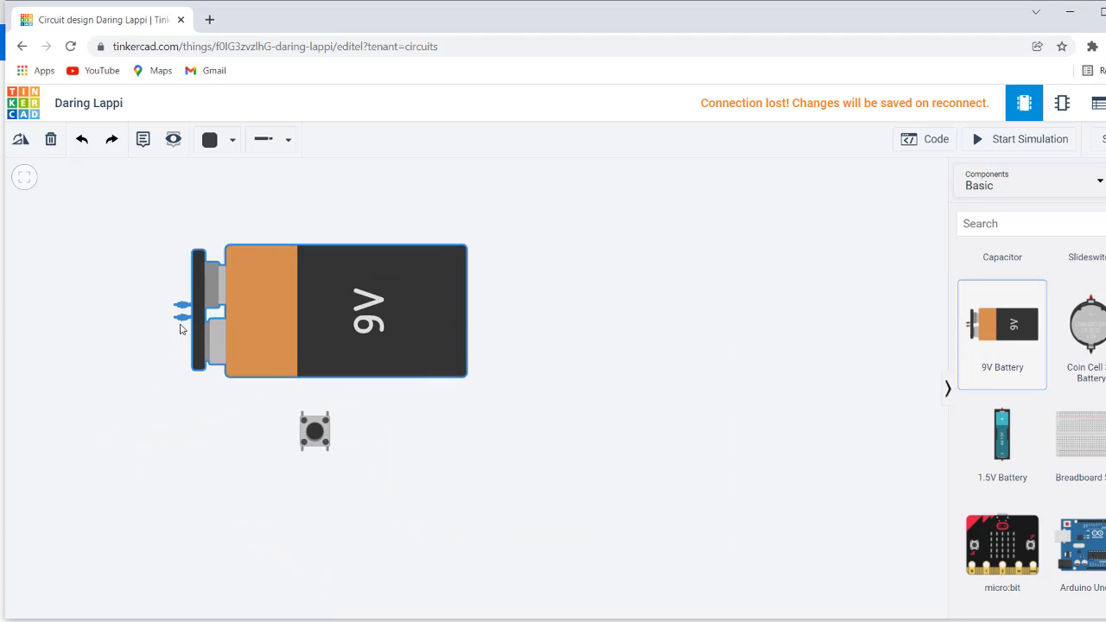
left_click(170, 332)
Move the pushbutton from below the battery to the free space above its right end
scroll(276, 477, "up", 2)
left_click_drag(383, 440, 414, 587)
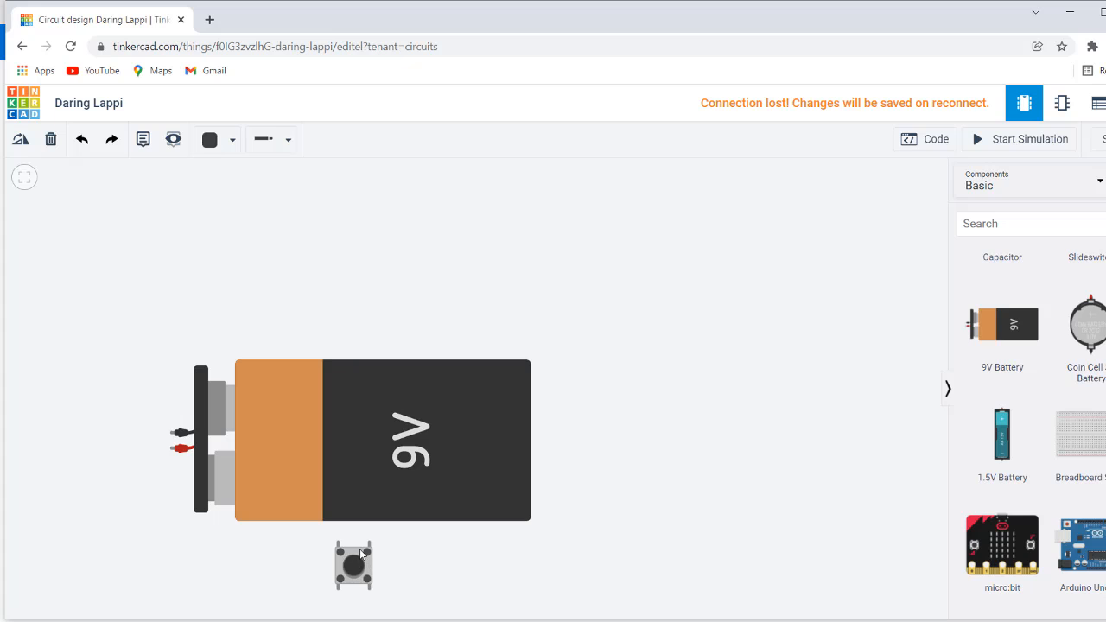
left_click_drag(359, 549, 536, 280)
left_click_drag(599, 408, 669, 432)
Rotate the 9V battery 180 degrees so its leads face right, and move it back below and left of the pushbutton
left_click(517, 455)
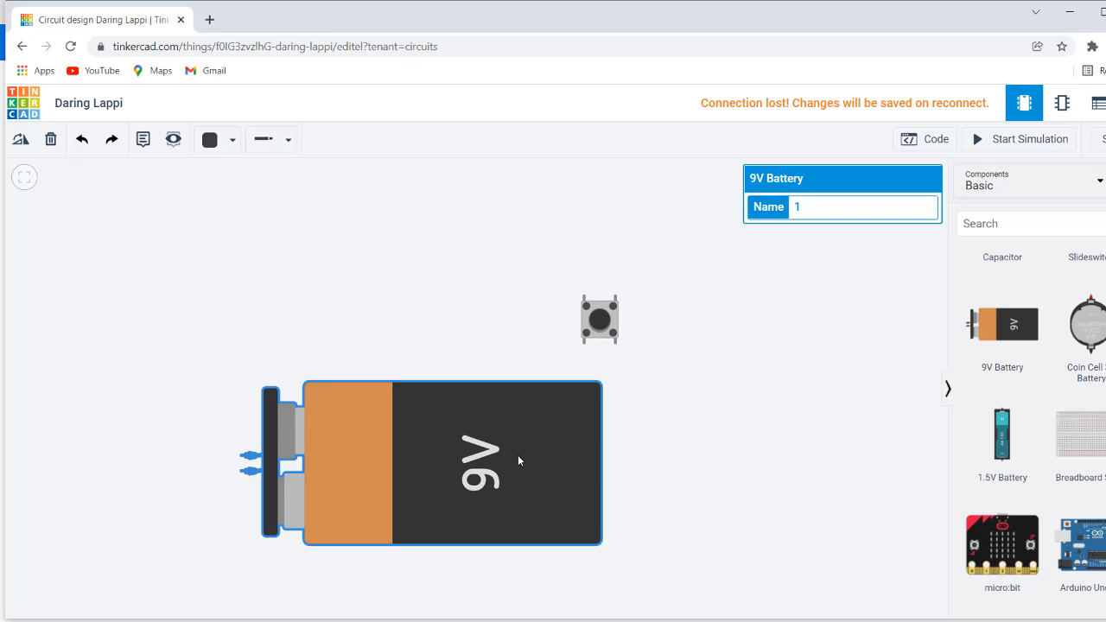
left_click(19, 141)
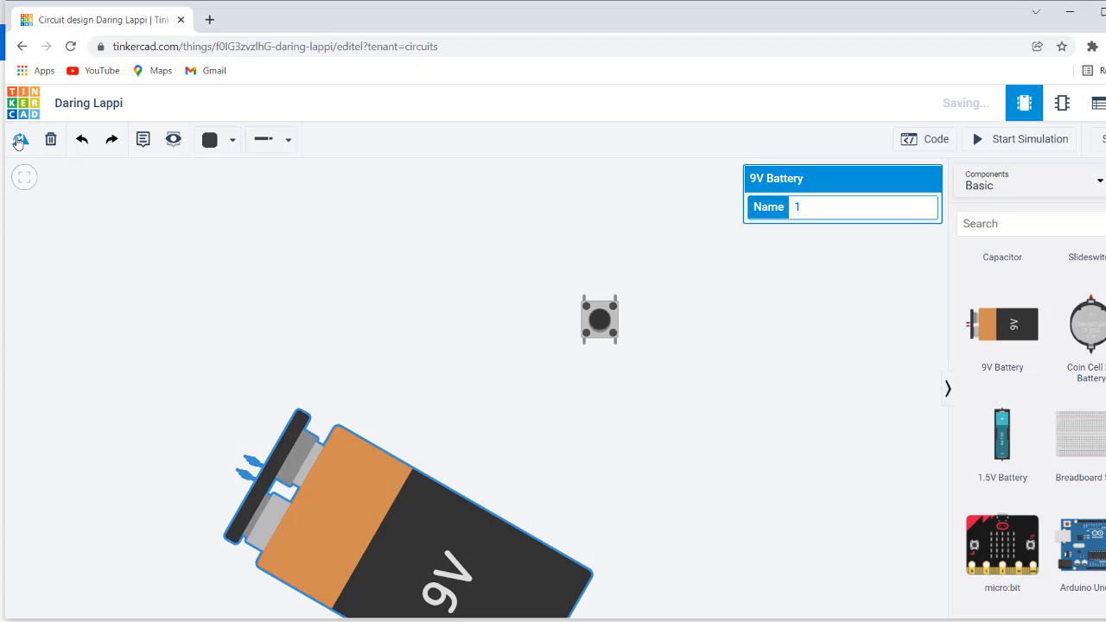
left_click(19, 141)
left_click(19, 141)
left_click(19, 141)
left_click(19, 141)
left_click(19, 141)
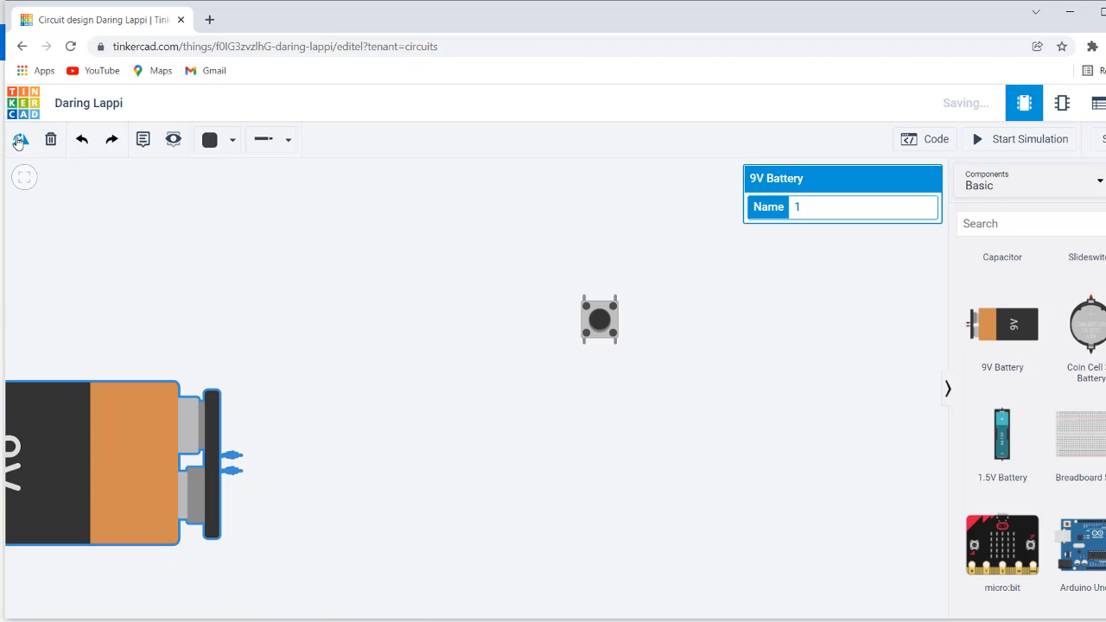
left_click(219, 327)
left_click(507, 442)
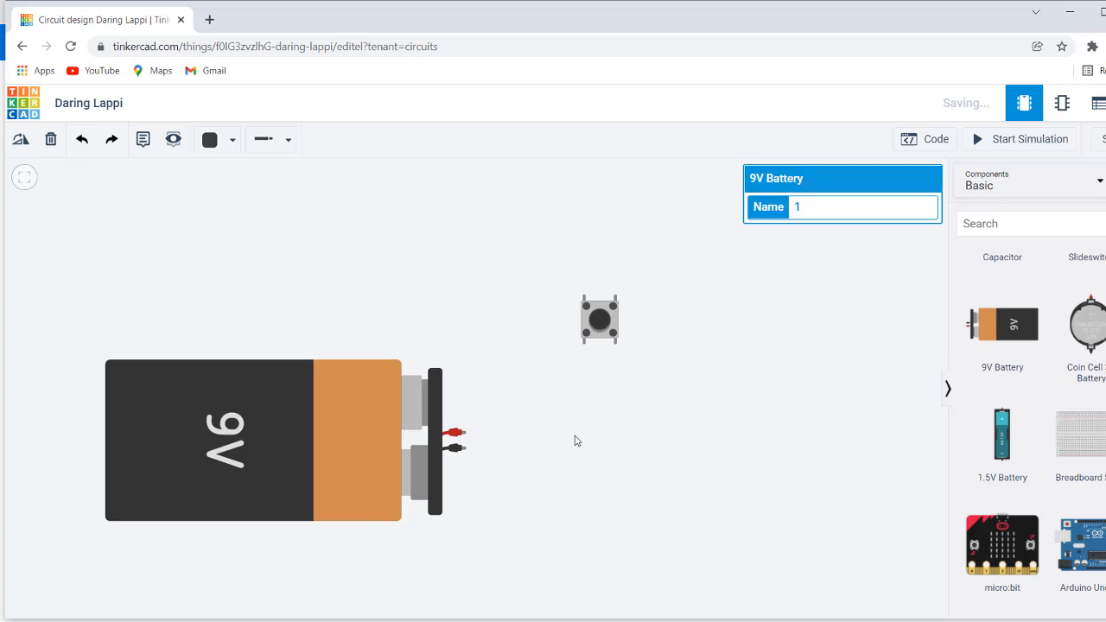
Shift the pushbutton left, closer to the battery's terminal end
scroll(575, 440, "up", 2)
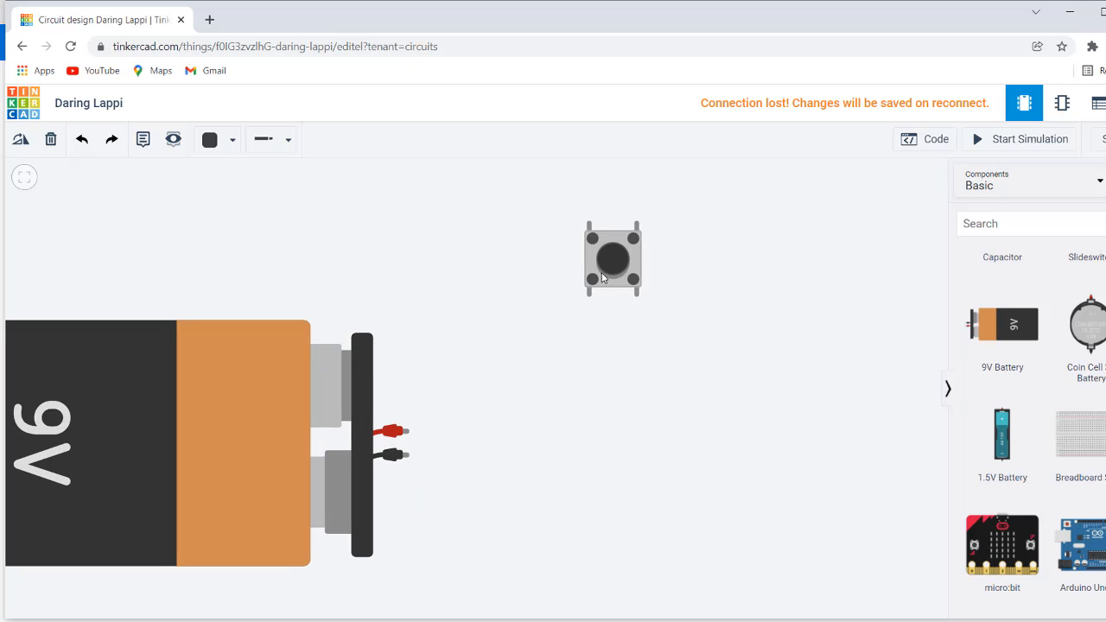
left_click_drag(617, 234, 515, 236)
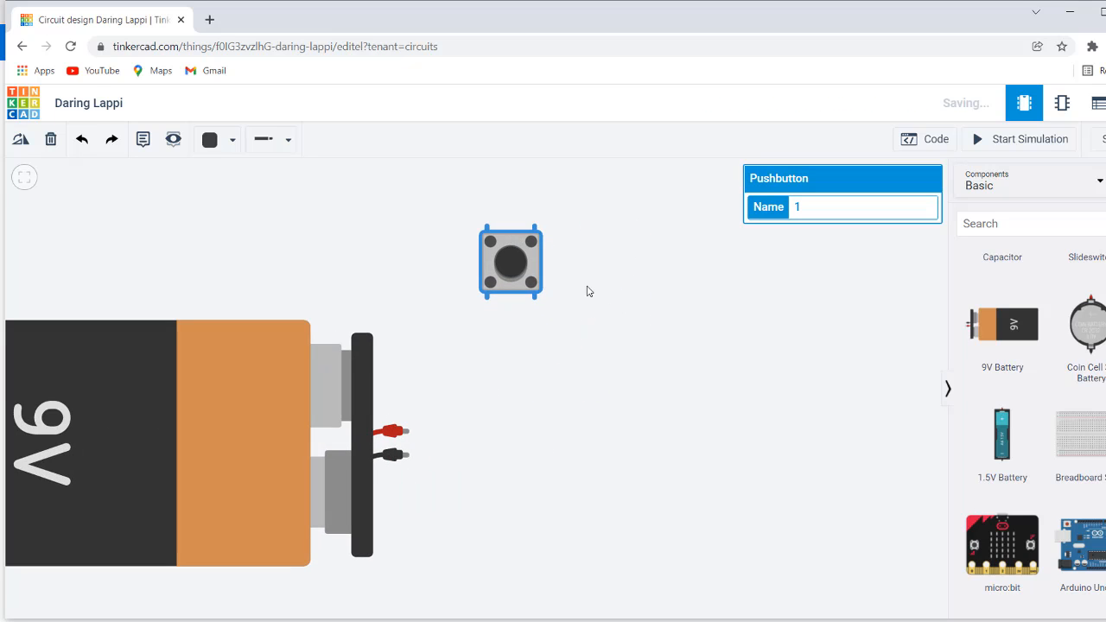
left_click(701, 355)
Add an LED to the right of the battery leads, below the pushbutton
scroll(1076, 407, "up", 3)
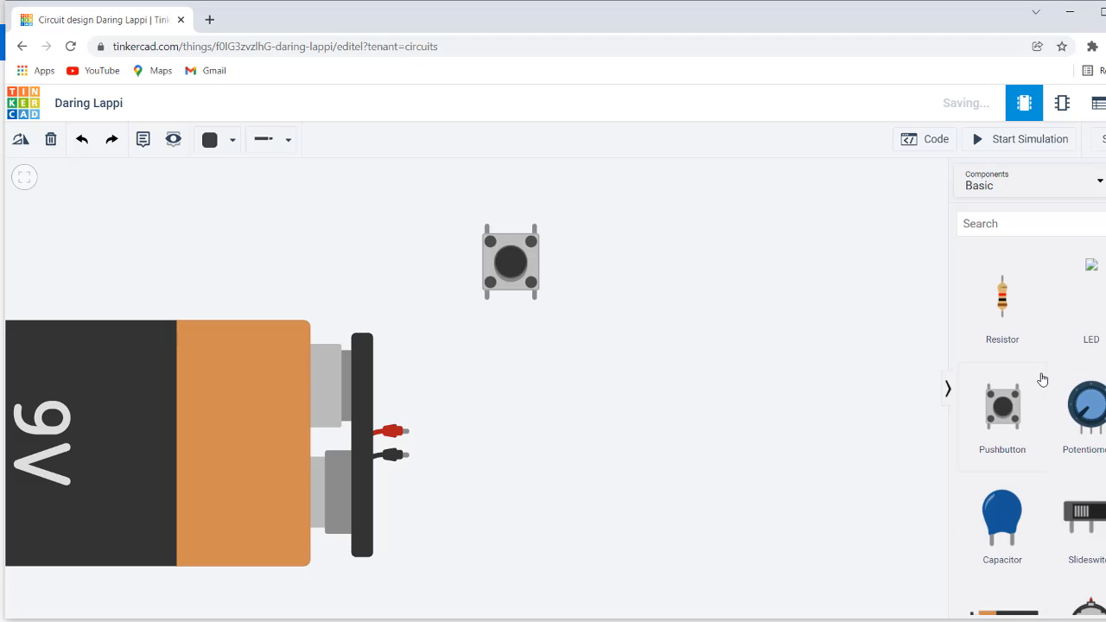
left_click_drag(1091, 303, 666, 461)
scroll(706, 385, "up", 5)
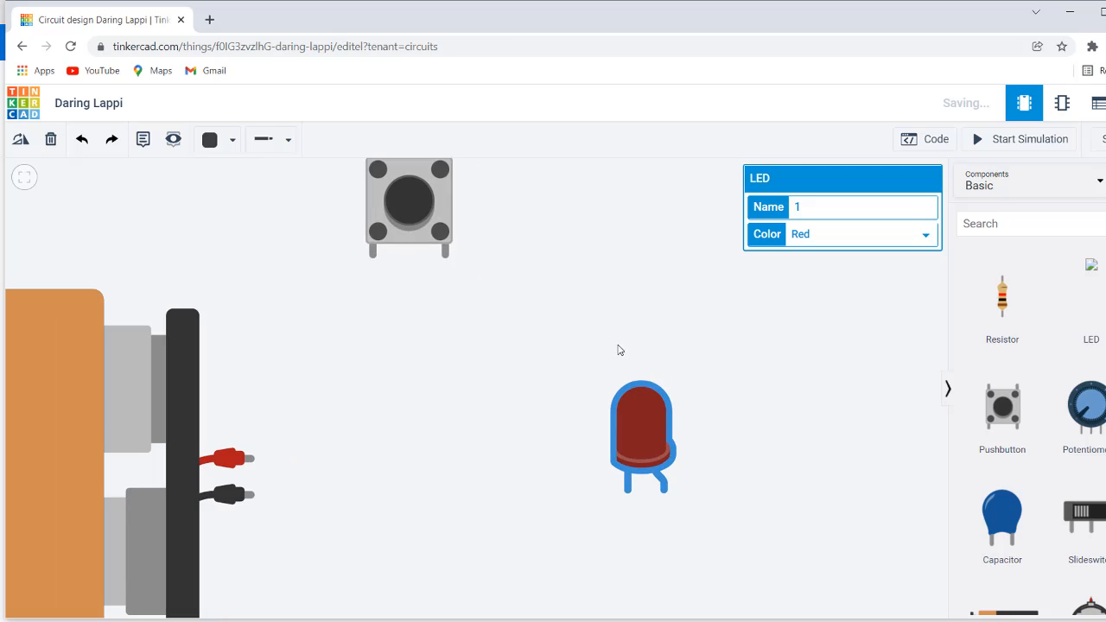
left_click(707, 320)
left_click(718, 406)
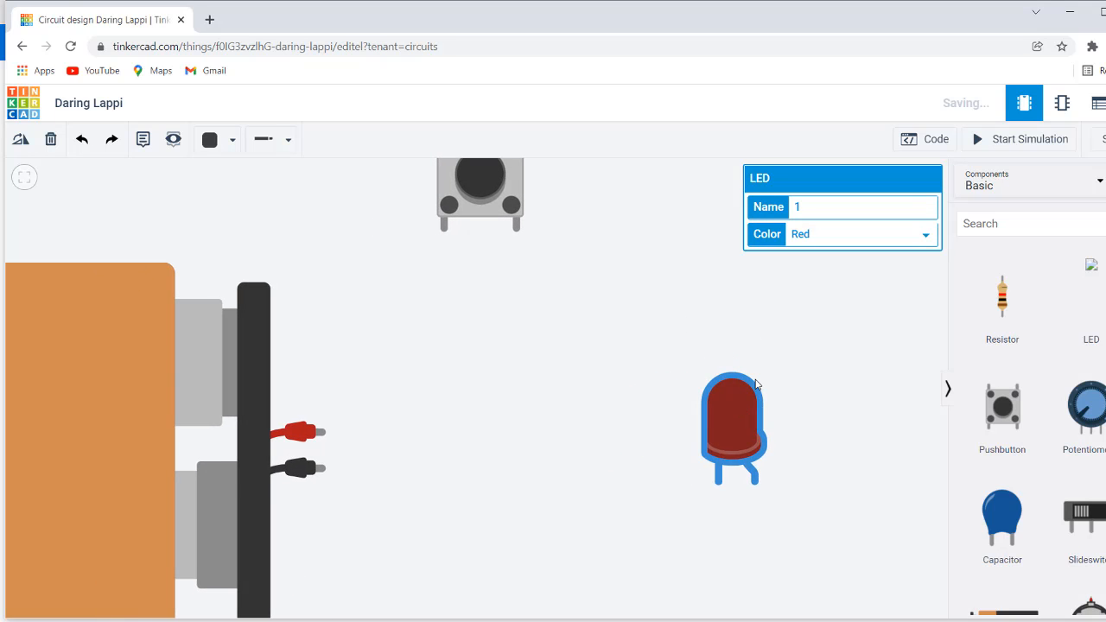
scroll(743, 363, "down", 3)
left_click(752, 338)
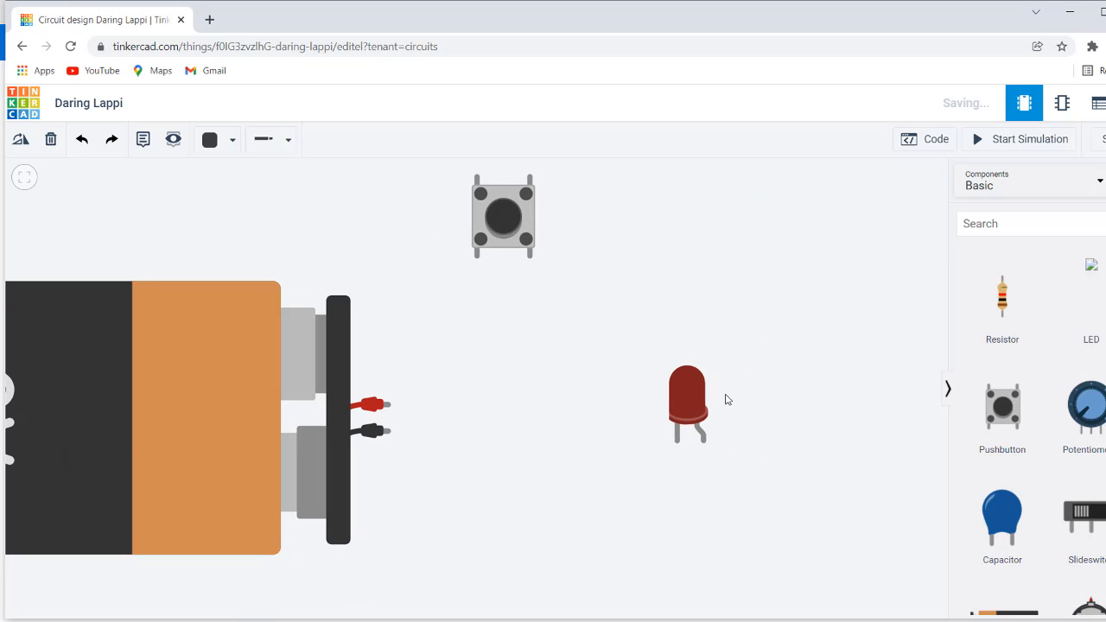
Check the LED's cathode and the battery's negative terminal, and move the LED closer to the battery
scroll(696, 464, "up", 2)
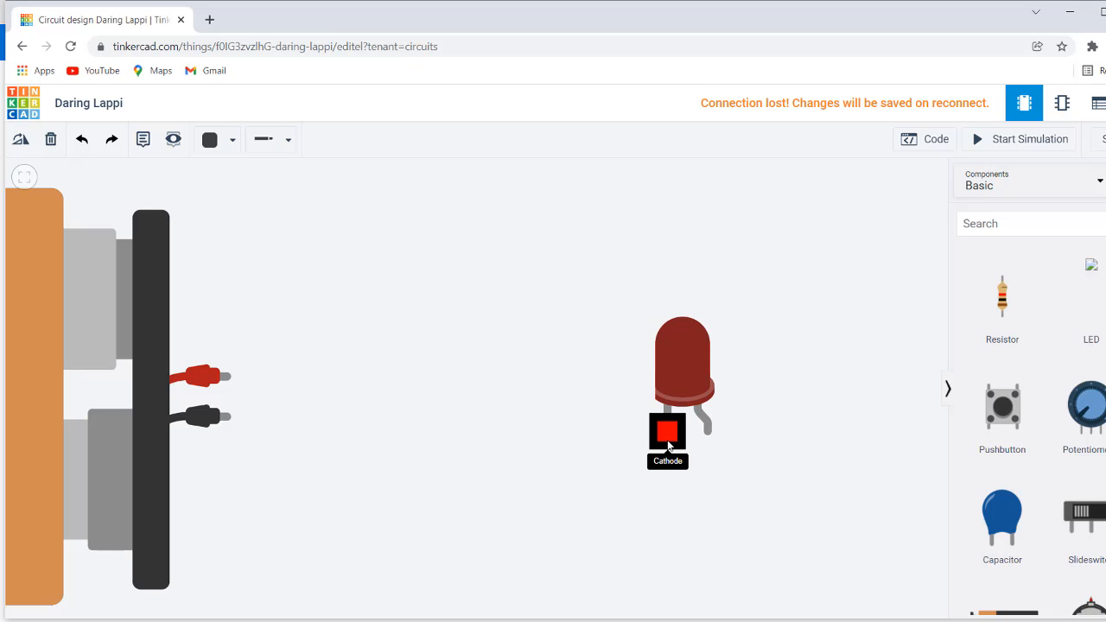
scroll(440, 299, "down", 2)
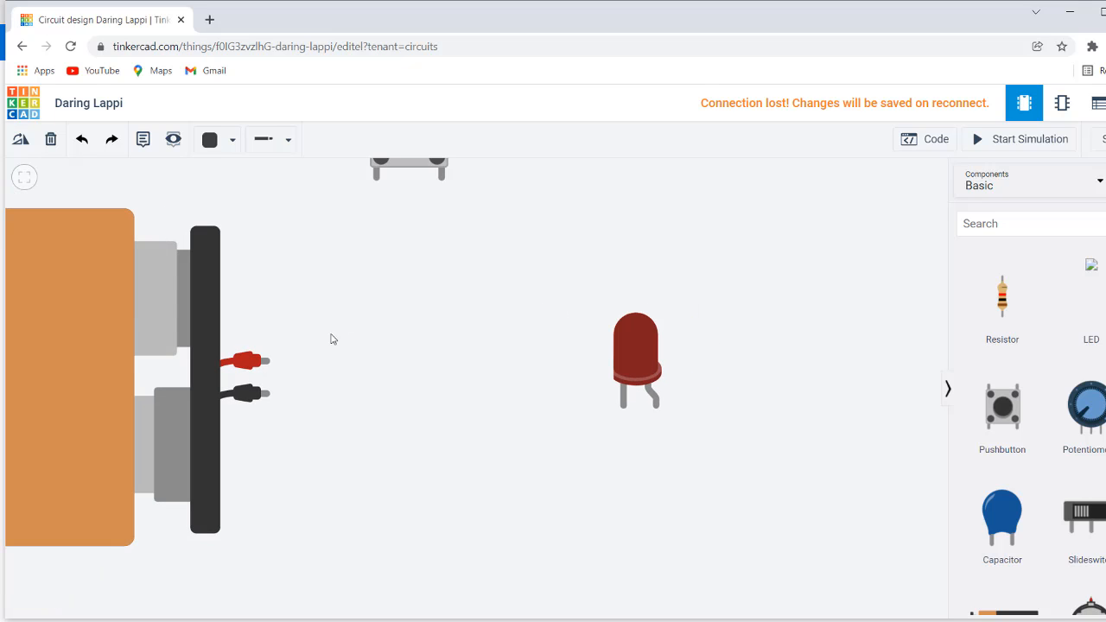
left_click_drag(310, 321, 432, 372)
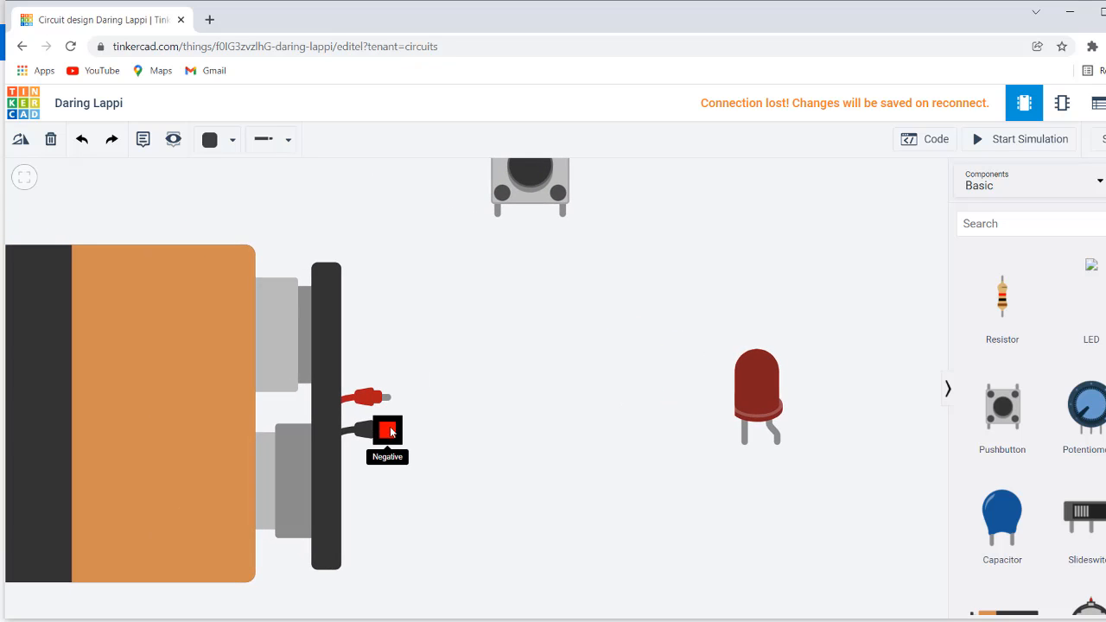
scroll(555, 395, "up", 2)
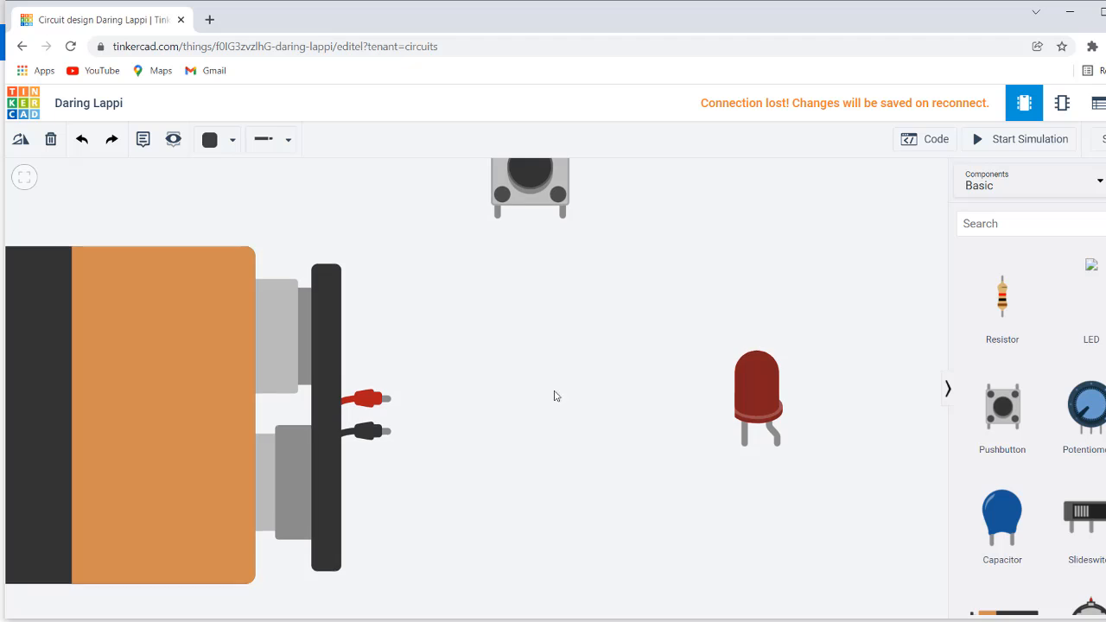
left_click_drag(745, 403, 610, 410)
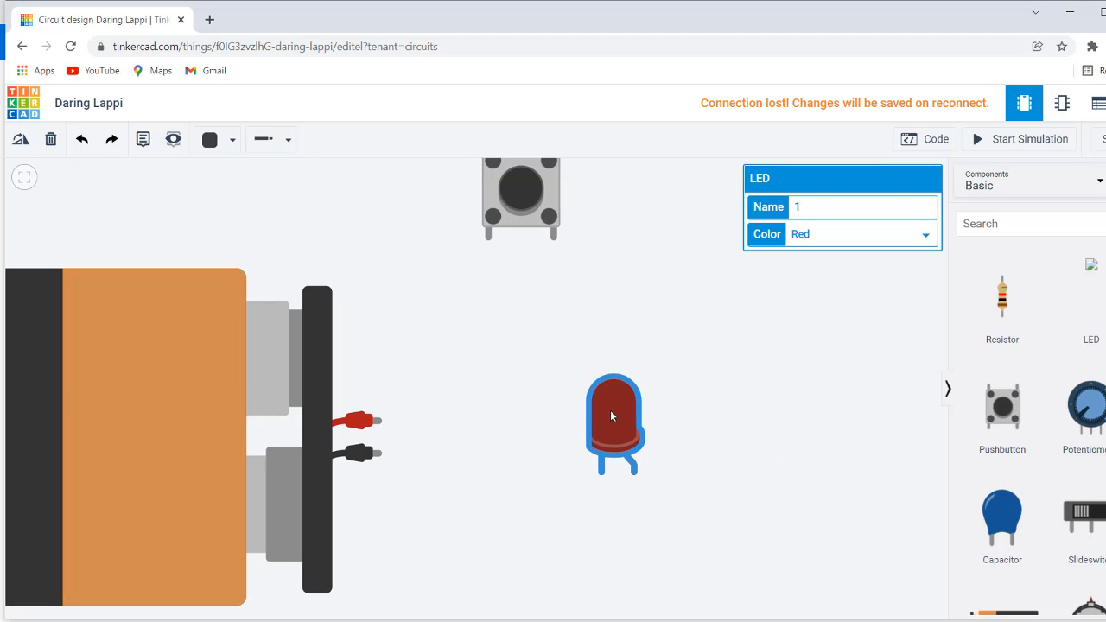
left_click(726, 408)
Rotate the LED 90 degrees clockwise and move it up so its legs line up with the battery leads
left_click(626, 411)
left_click(19, 140)
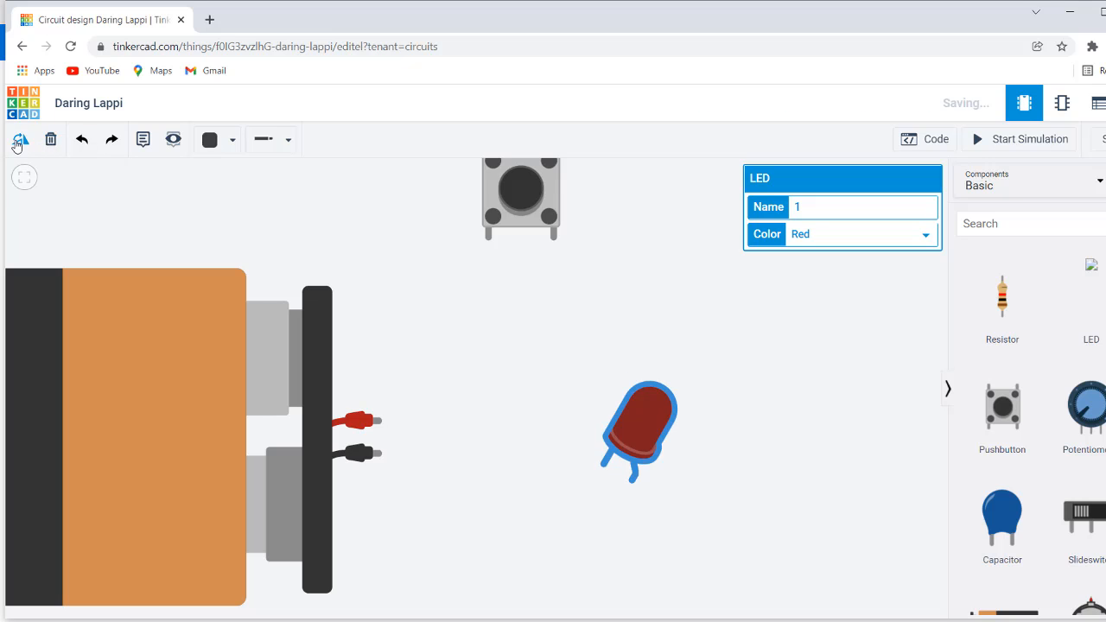
left_click(19, 141)
left_click(19, 141)
left_click(566, 317)
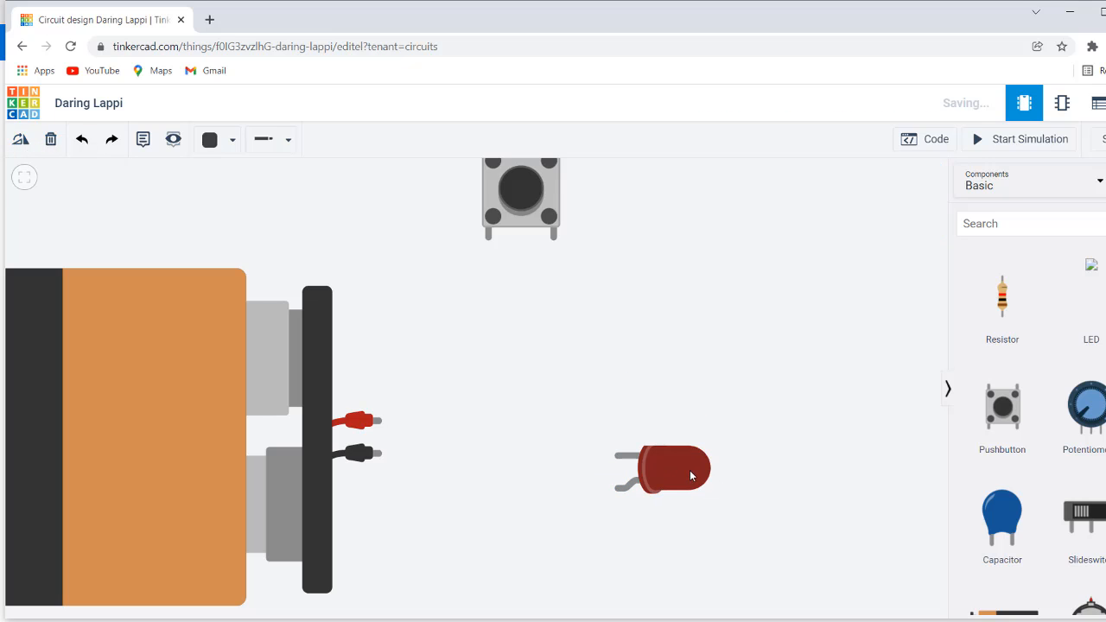
left_click_drag(690, 476, 706, 432)
left_click(716, 470)
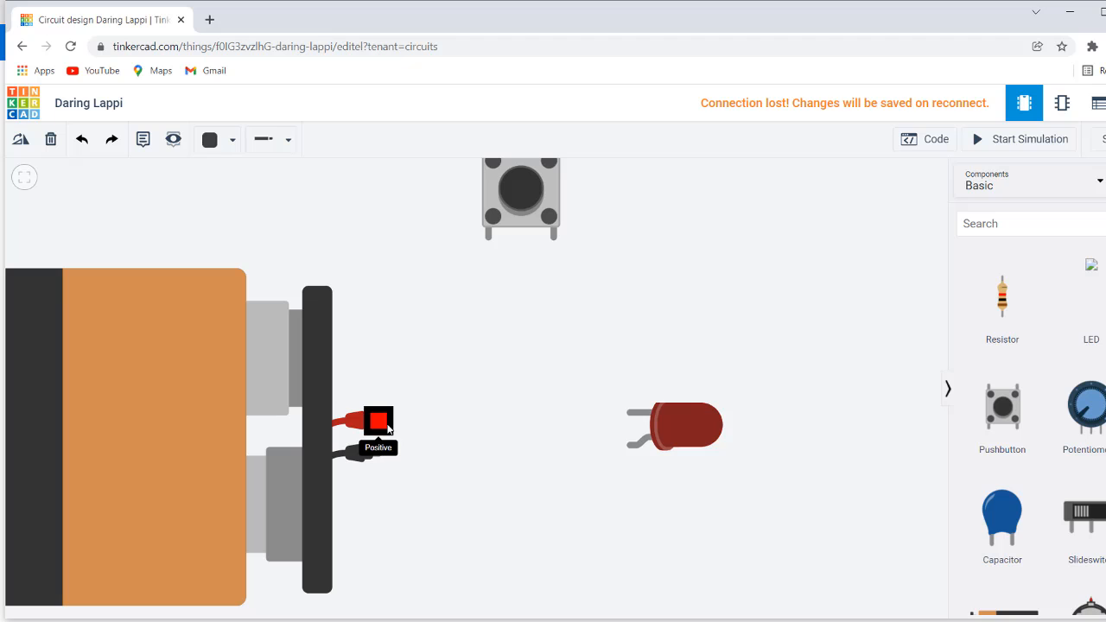
Wire the battery's positive terminal to the LED's anode and its negative terminal to the LED's cathode
left_click(378, 421)
left_click(630, 444)
left_click(479, 483)
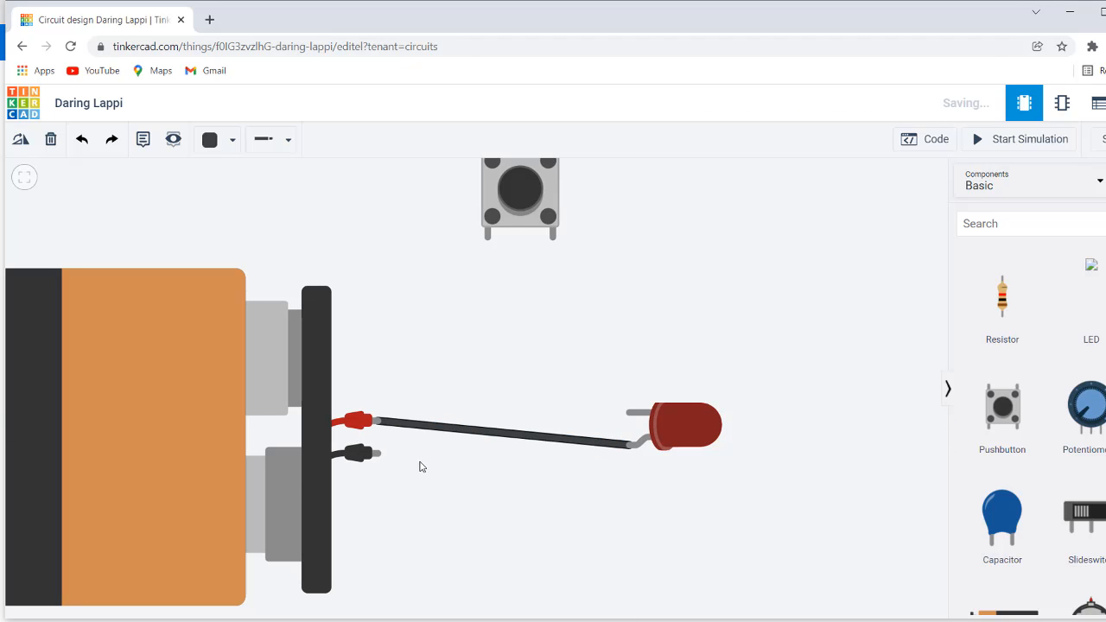
left_click(376, 453)
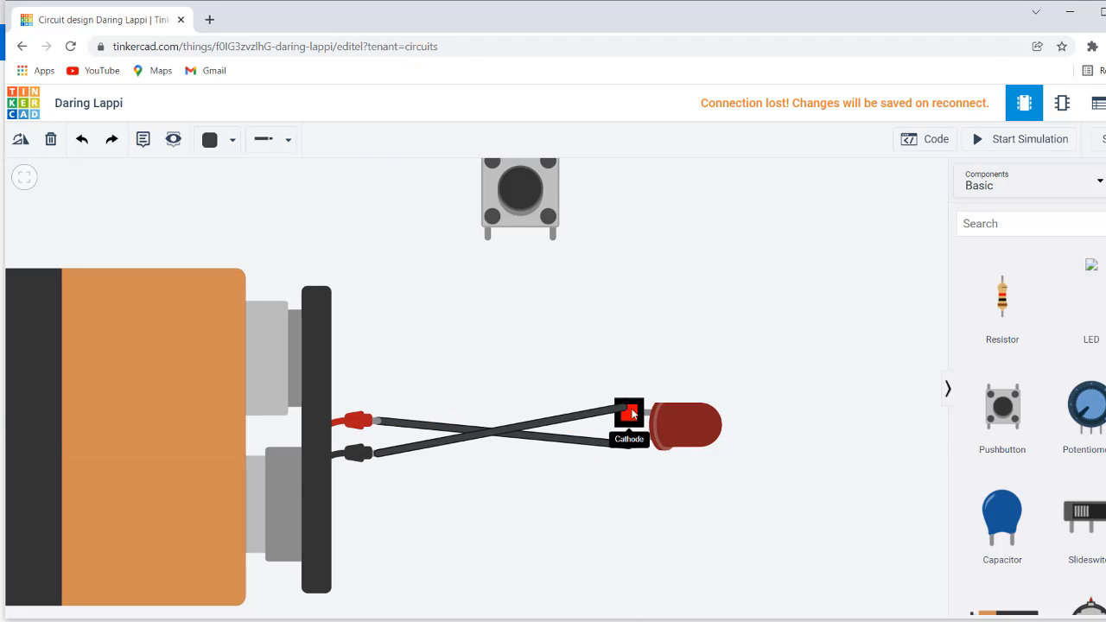
left_click(629, 412)
Change the color of the wire between the battery's positive terminal and the LED to red
left_click(627, 443)
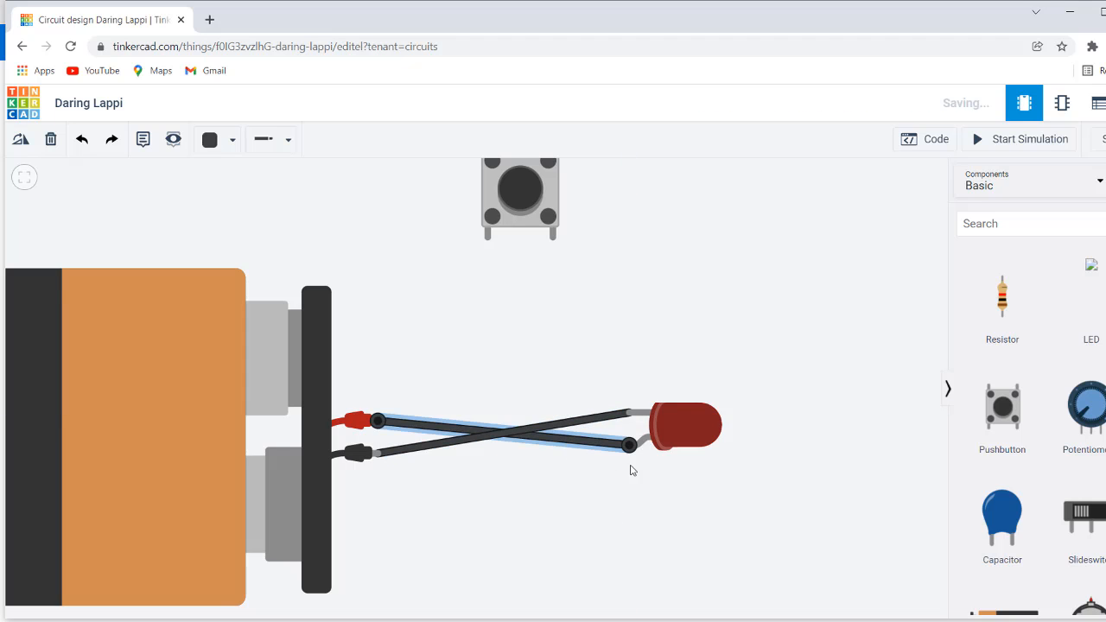
left_click(231, 145)
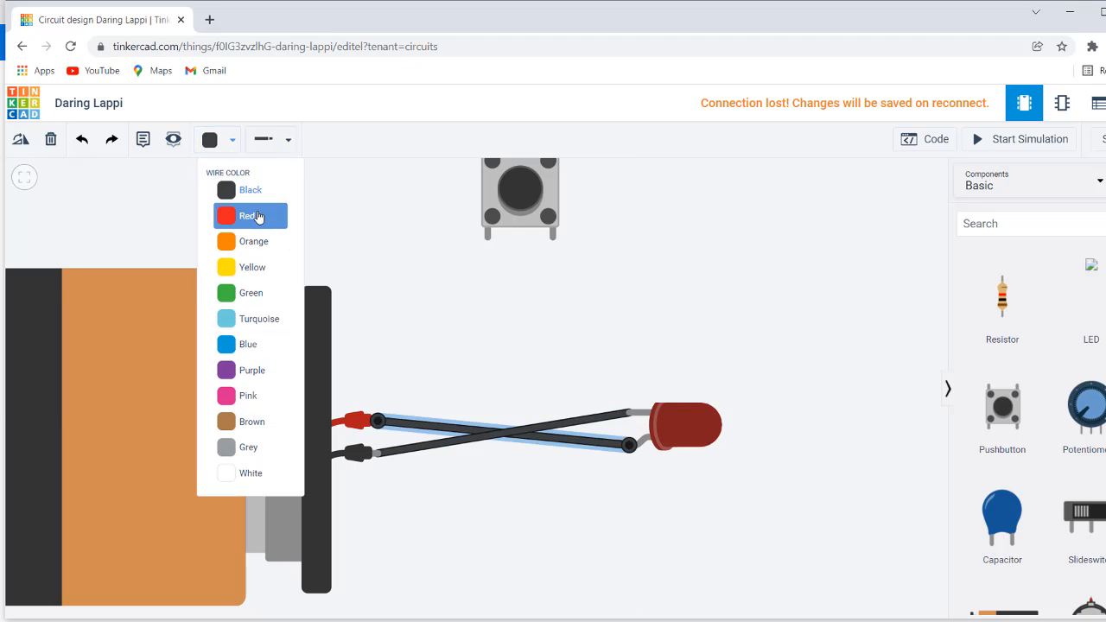
left_click(262, 216)
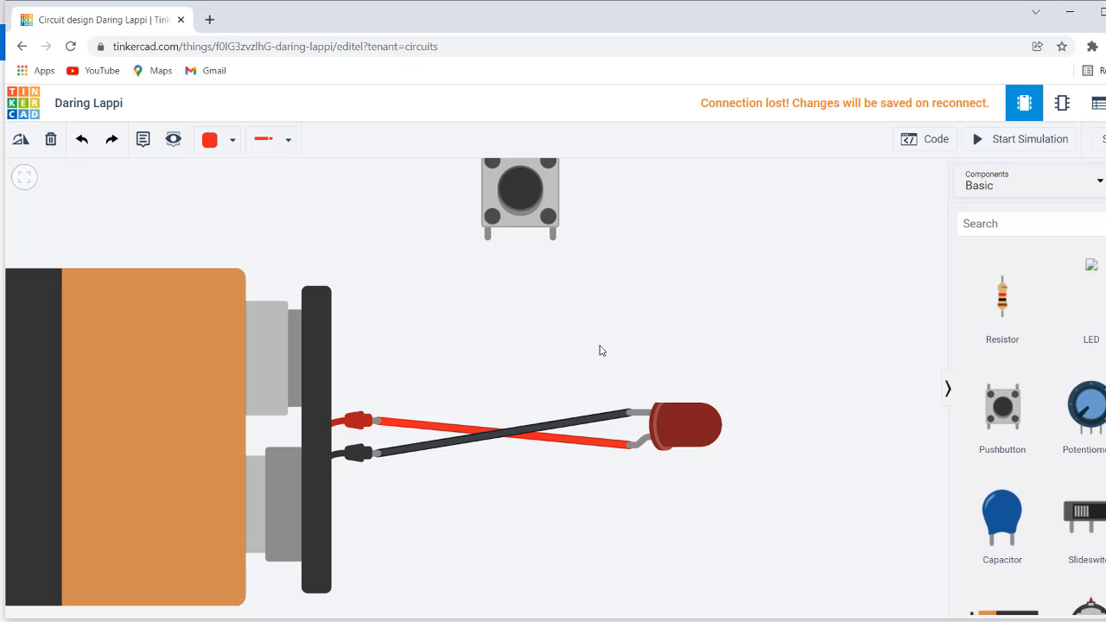
Run the simulation to see how the LED behaves when wired directly to the 9V battery, and stop it
left_click(1032, 141)
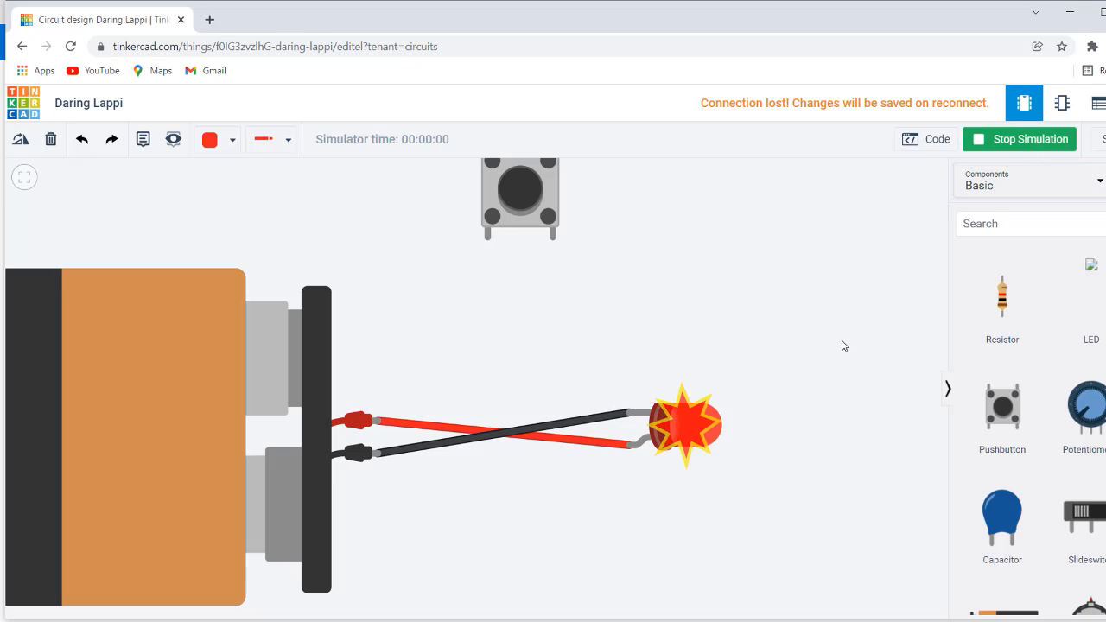
mouse_move(703, 427)
left_click(1002, 141)
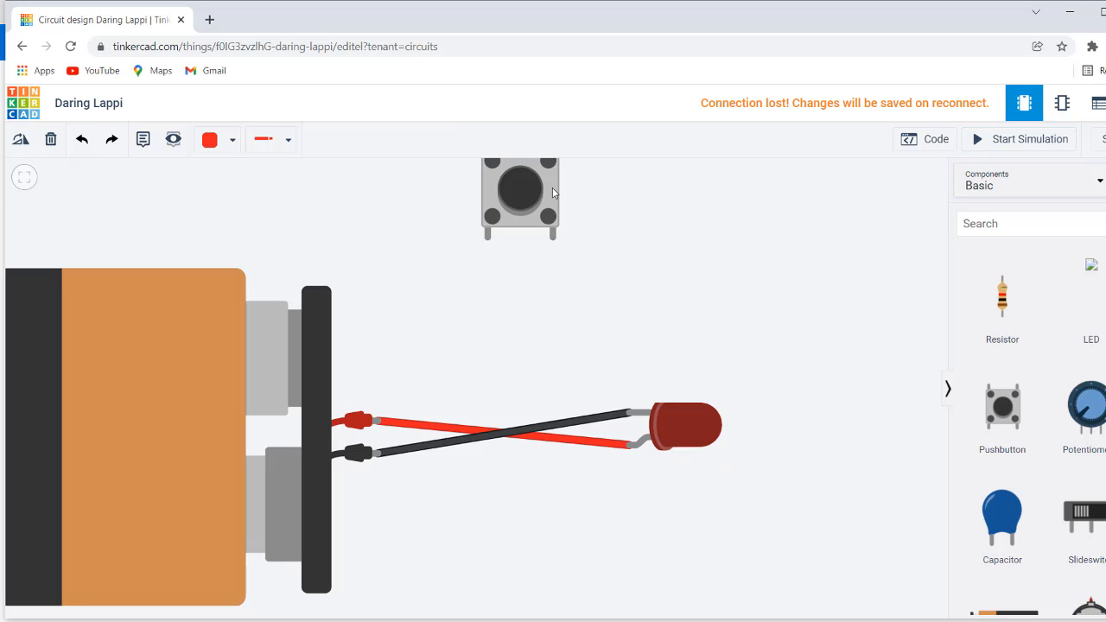
Move the pushbutton down to just above the wires between the battery and the LED
left_click_drag(553, 194, 571, 318)
left_click(768, 328)
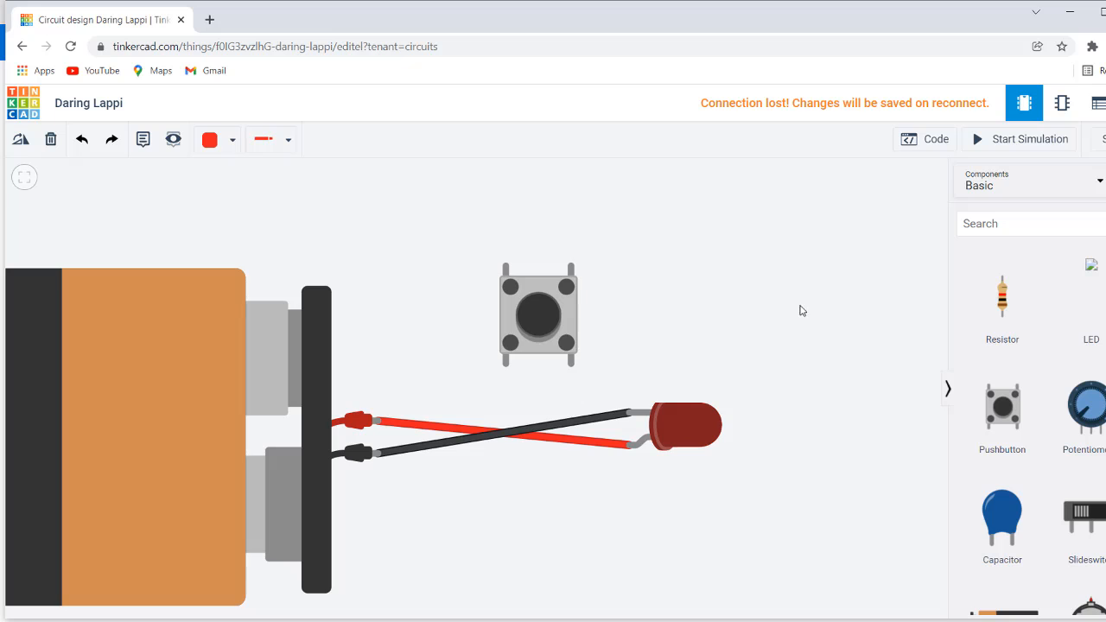
scroll(674, 305, "up", 2)
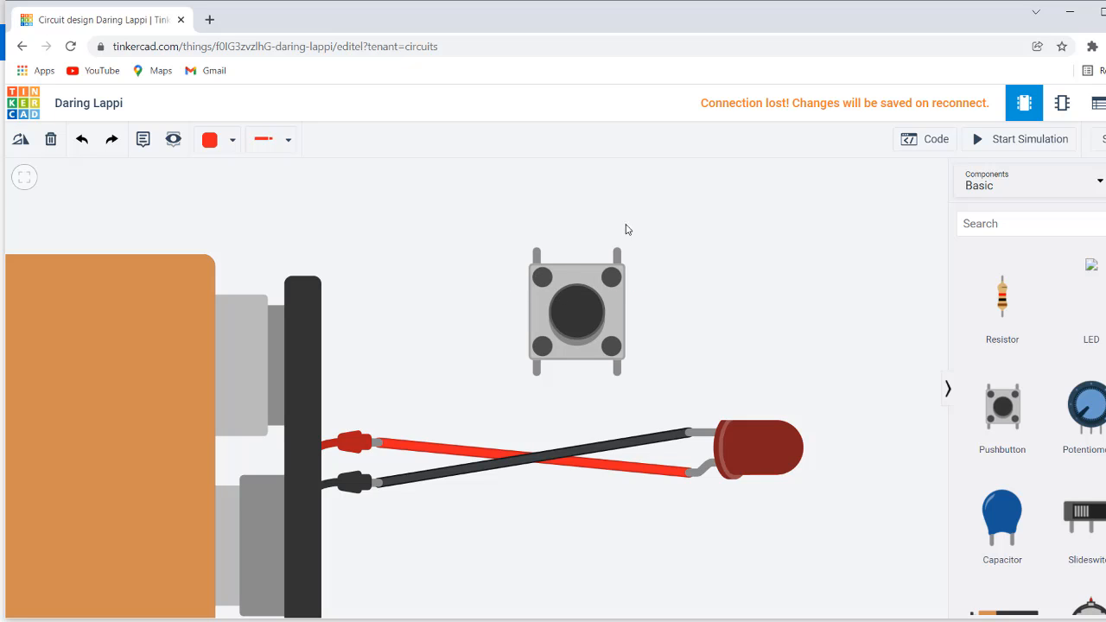
Move the pushbutton closer to the wires and reconnect the red battery wire from the LED to the pushbutton's lower-left terminal
left_click_drag(590, 300, 612, 345)
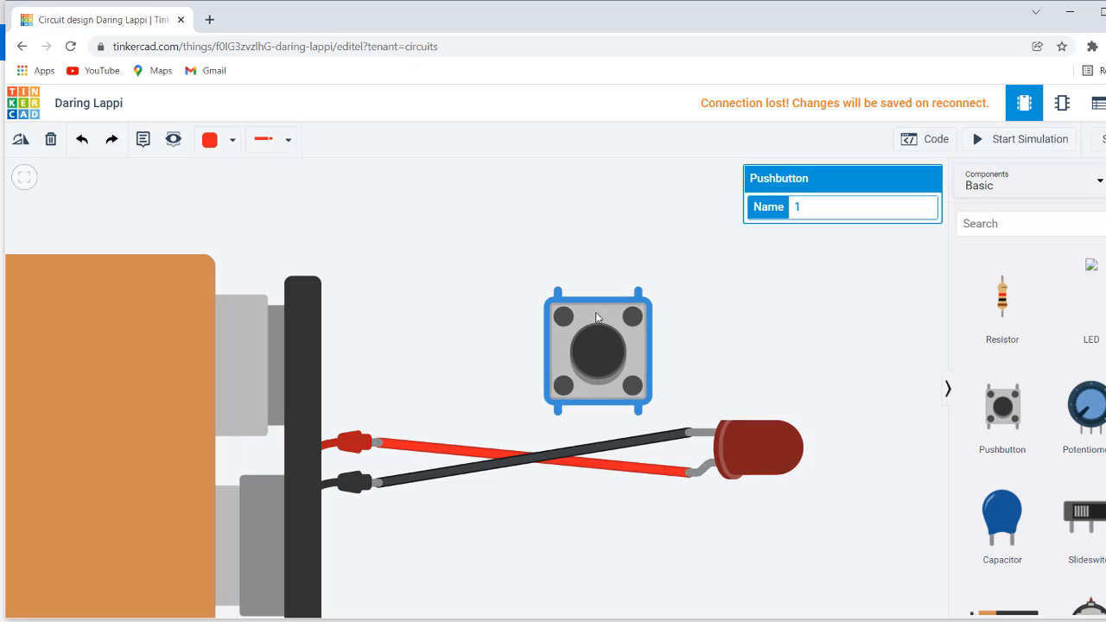
left_click(745, 360)
left_click(674, 472)
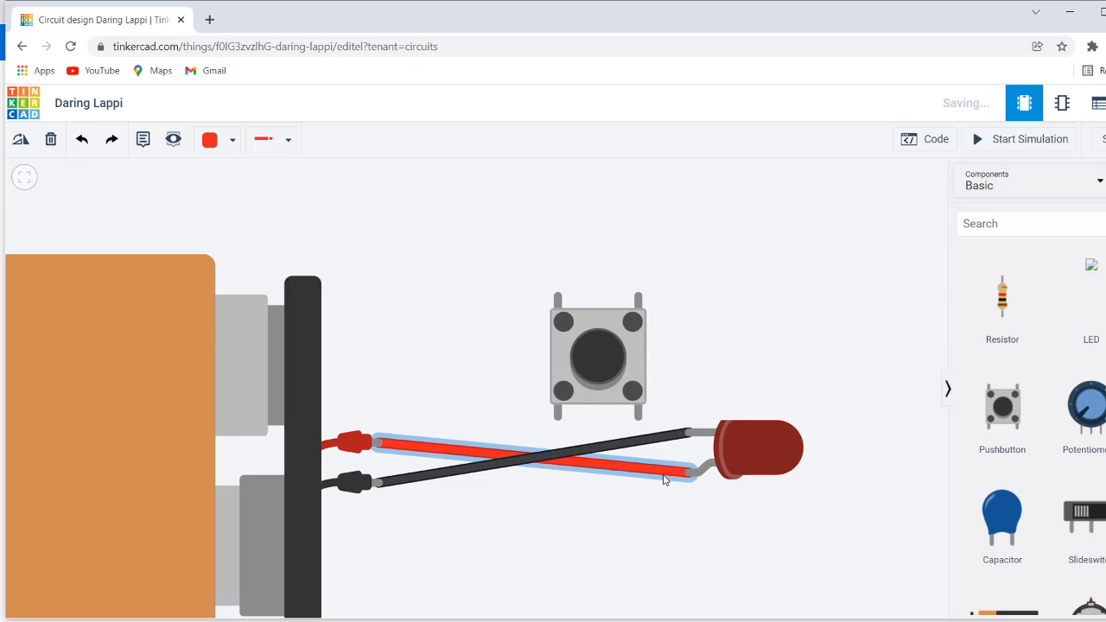
left_click_drag(689, 475, 551, 297)
left_click(664, 239)
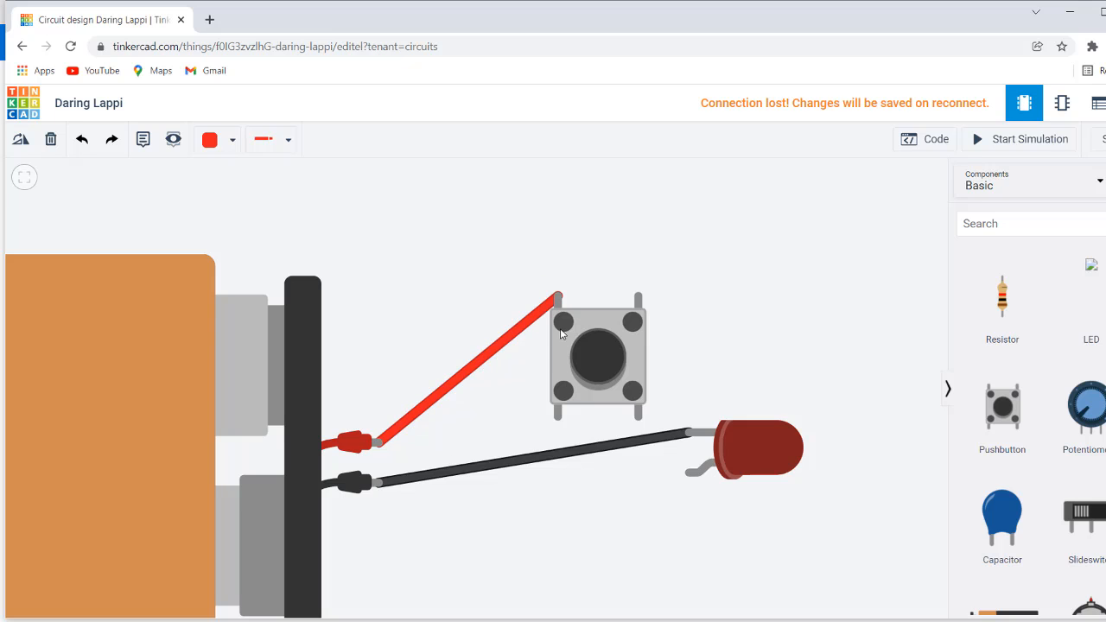
left_click(534, 314)
left_click_drag(559, 298, 558, 416)
left_click(756, 355)
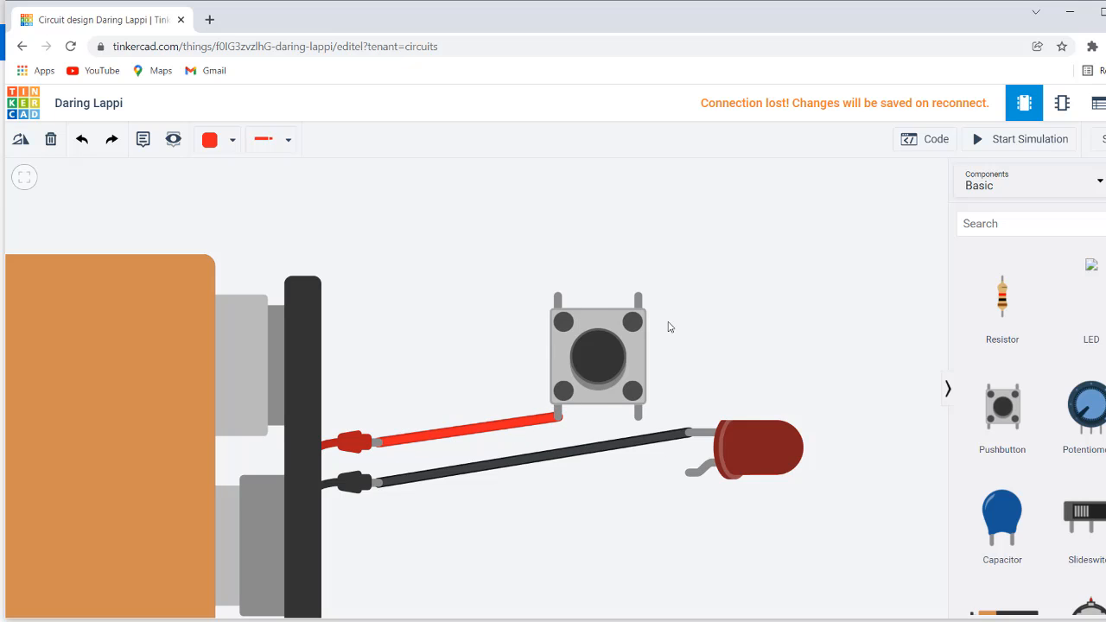
Reposition the pushbutton slightly higher and to the left, leaving more room above the black wire
left_click_drag(596, 327, 614, 303)
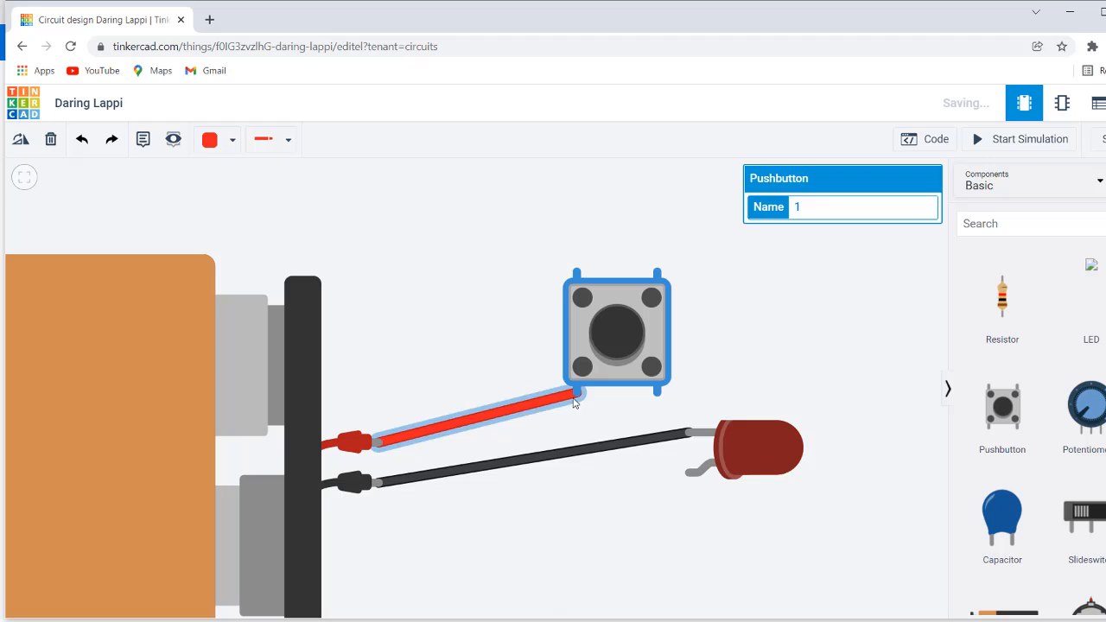
left_click(740, 350)
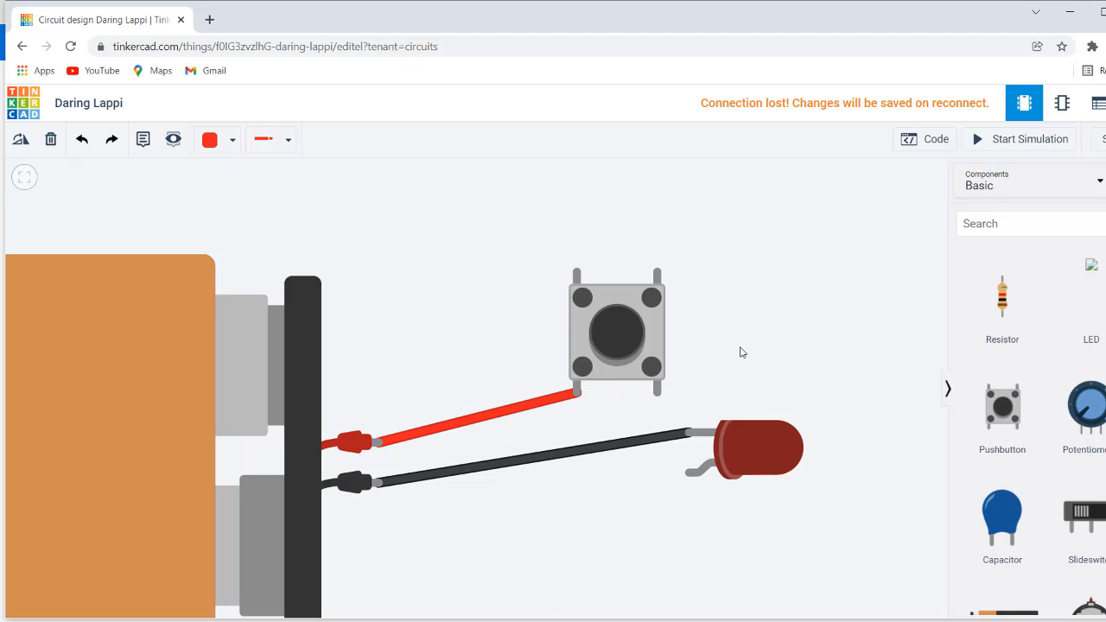
left_click_drag(624, 306, 584, 306)
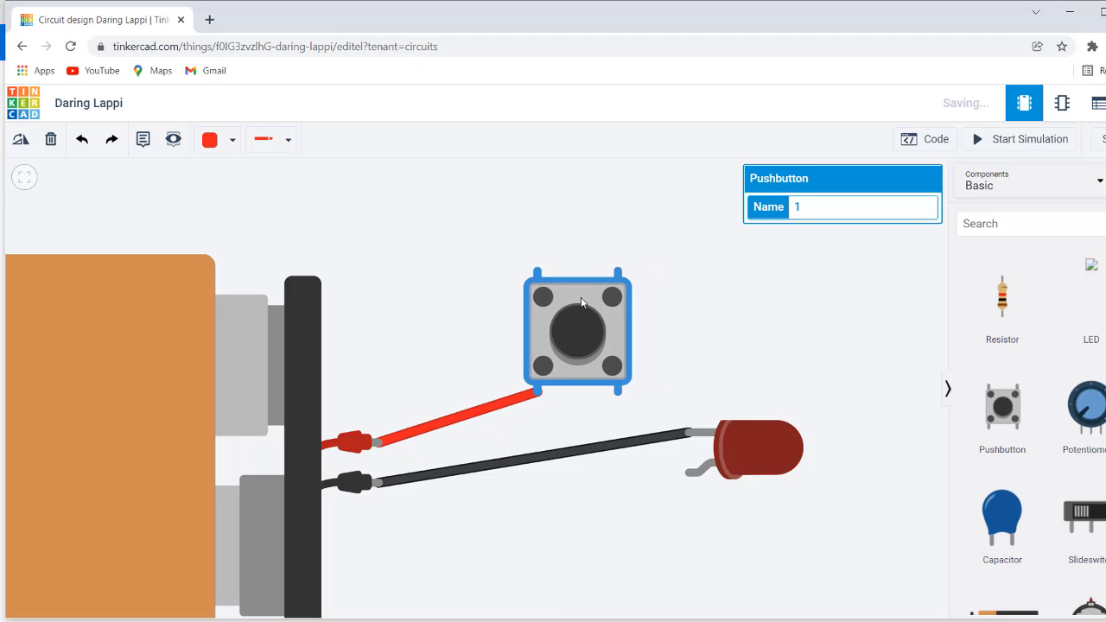
Wire the pushbutton's lower-right terminal to the LED's anode with one bend below the black wire, and straighten the wire's vertical part
left_click(625, 396)
left_click(619, 393)
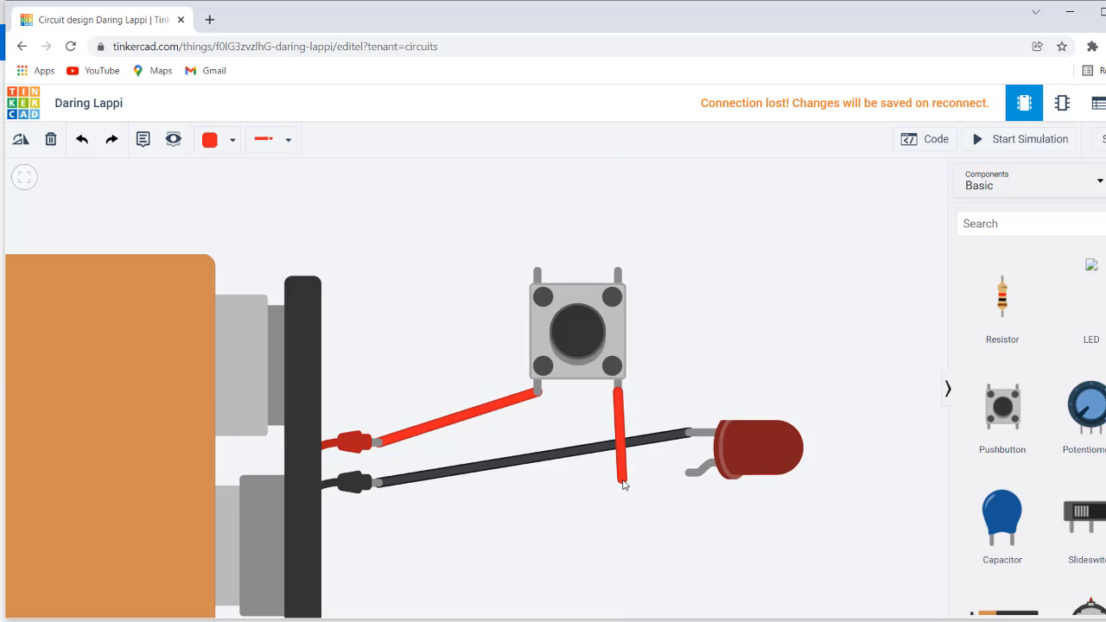
left_click(621, 475)
left_click(688, 473)
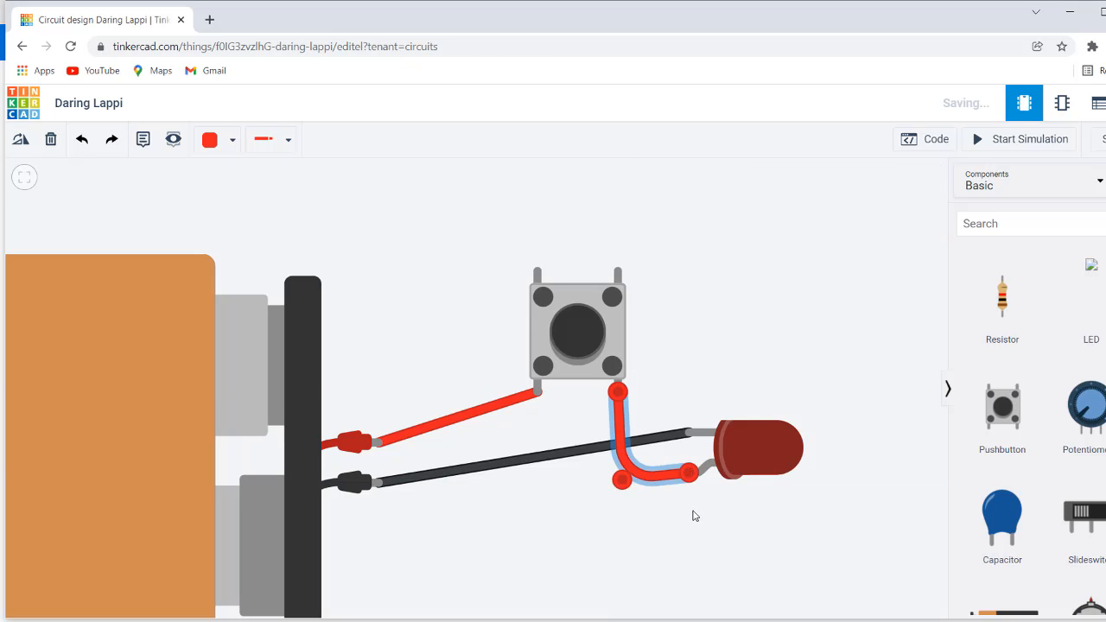
mouse_move(620, 477)
left_mouse_down()
mouse_move(617, 496)
mouse_move(617, 476)
left_mouse_up()
left_click(724, 546)
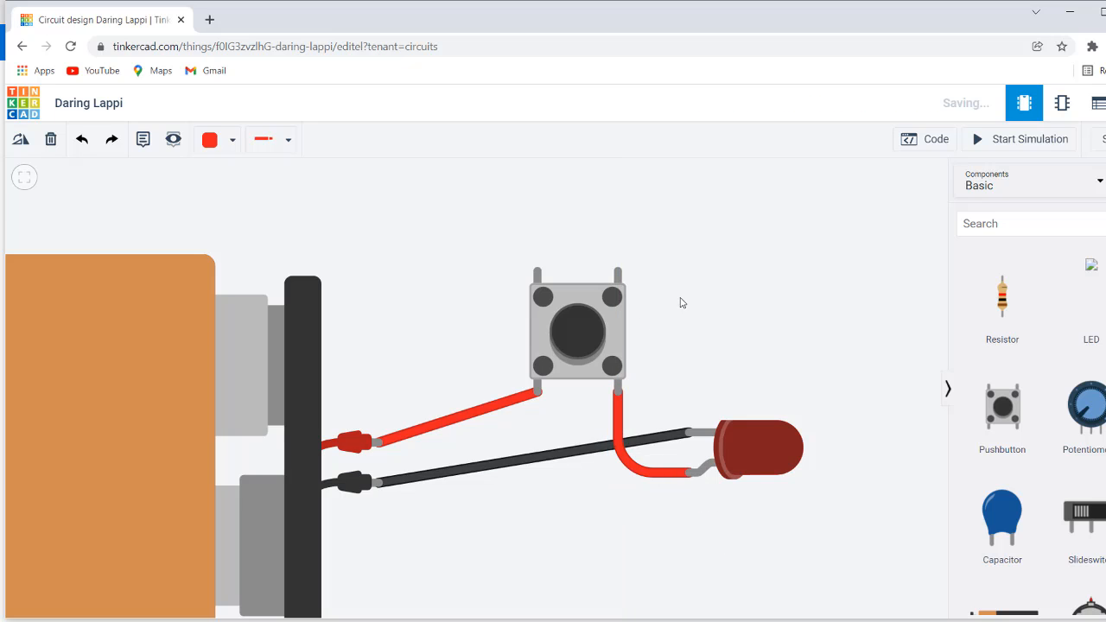
Run the simulation, operate the pushbutton several times to check its effect on the LED, and stop the simulation
scroll(684, 322, "up", 1)
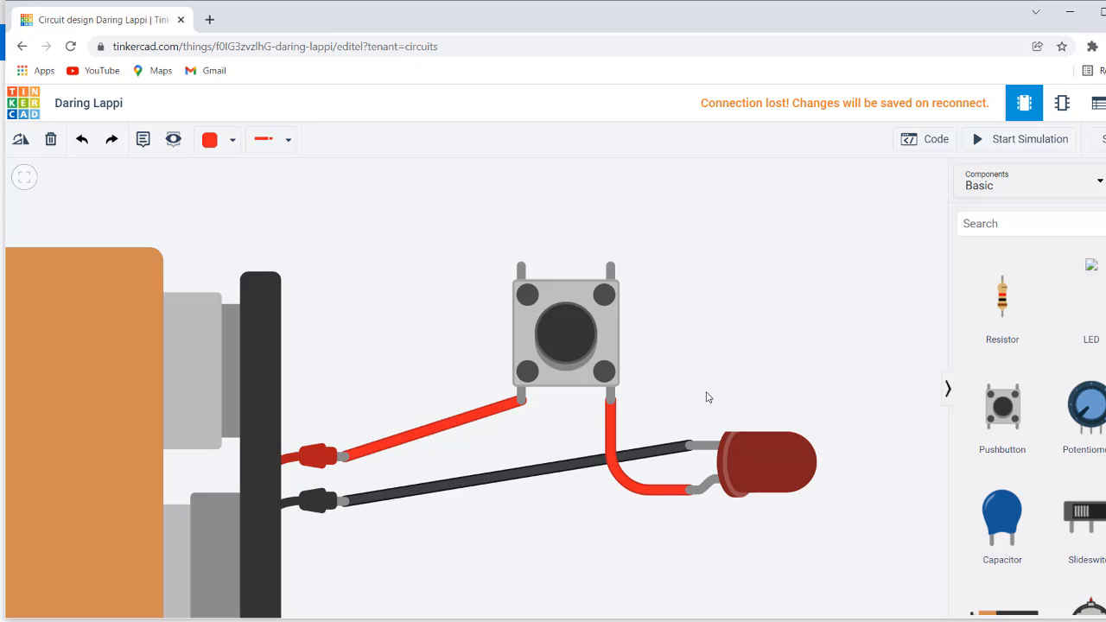
left_click(1022, 143)
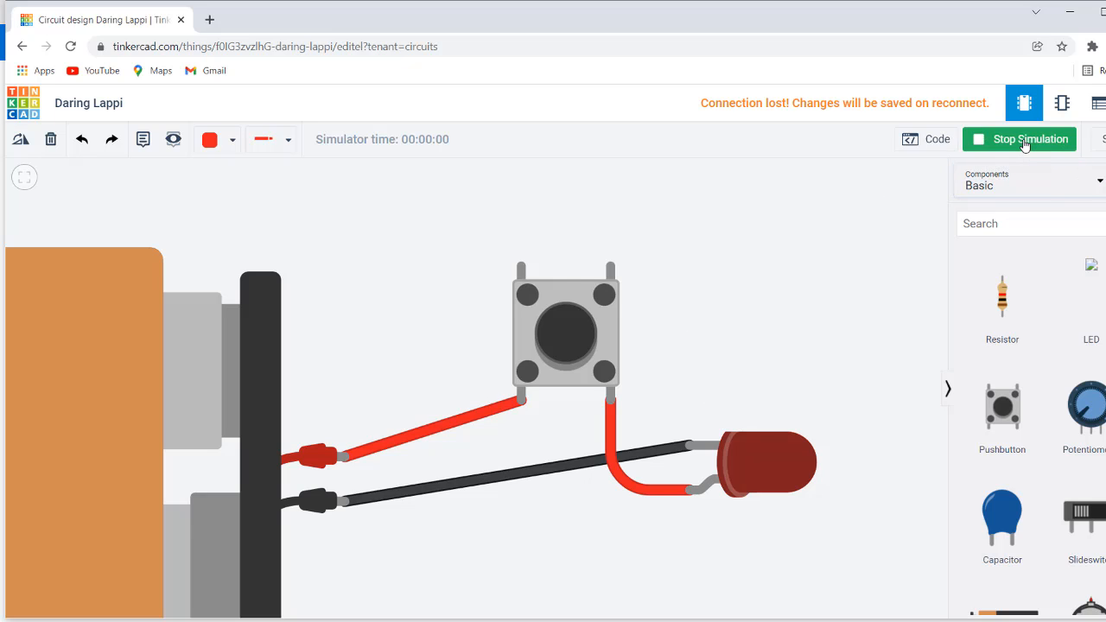
left_click(564, 328)
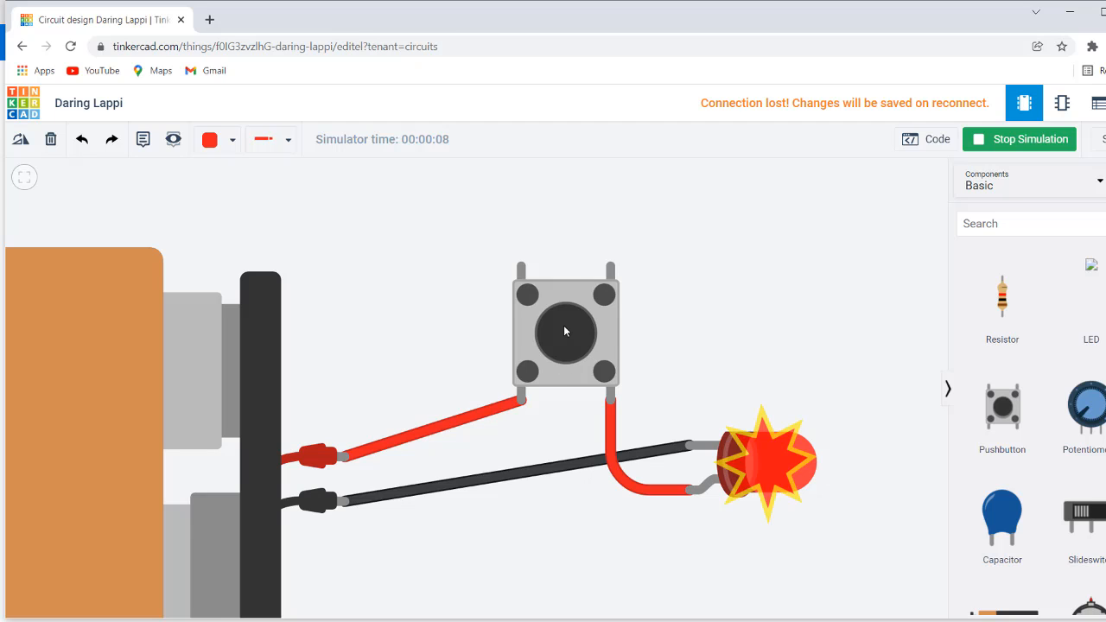
left_click_drag(564, 331, 565, 331)
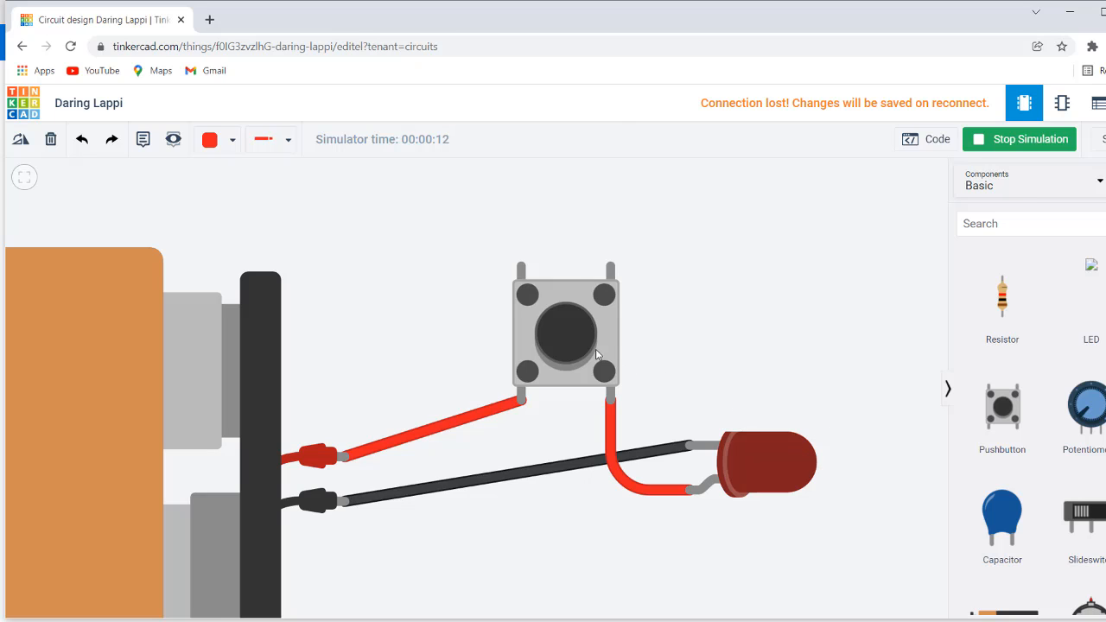
left_click(572, 339)
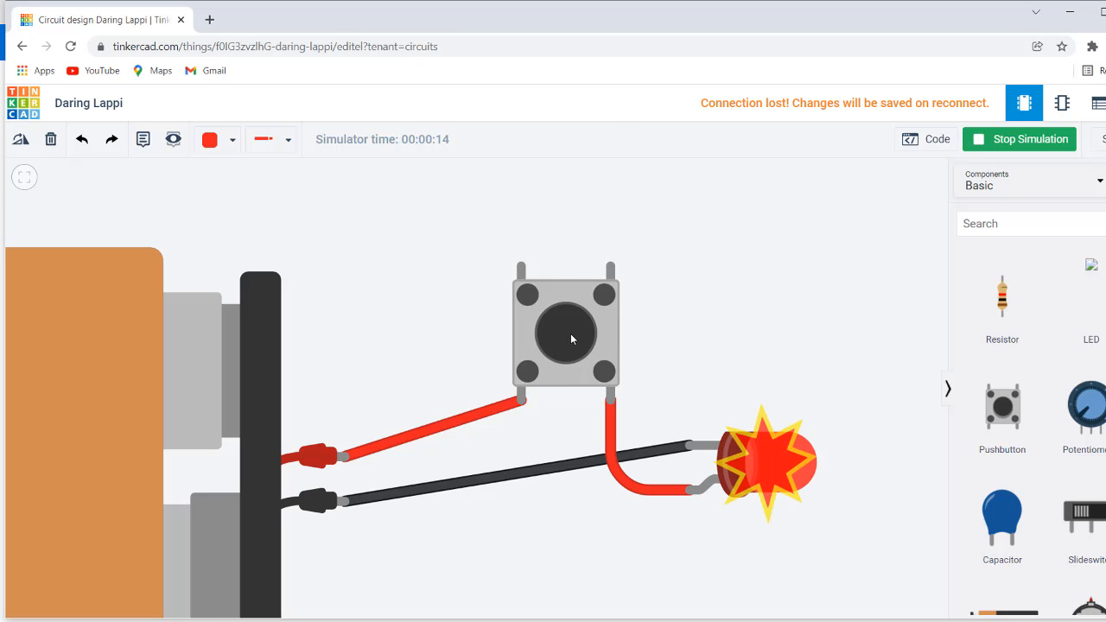
left_click_drag(571, 338, 571, 339)
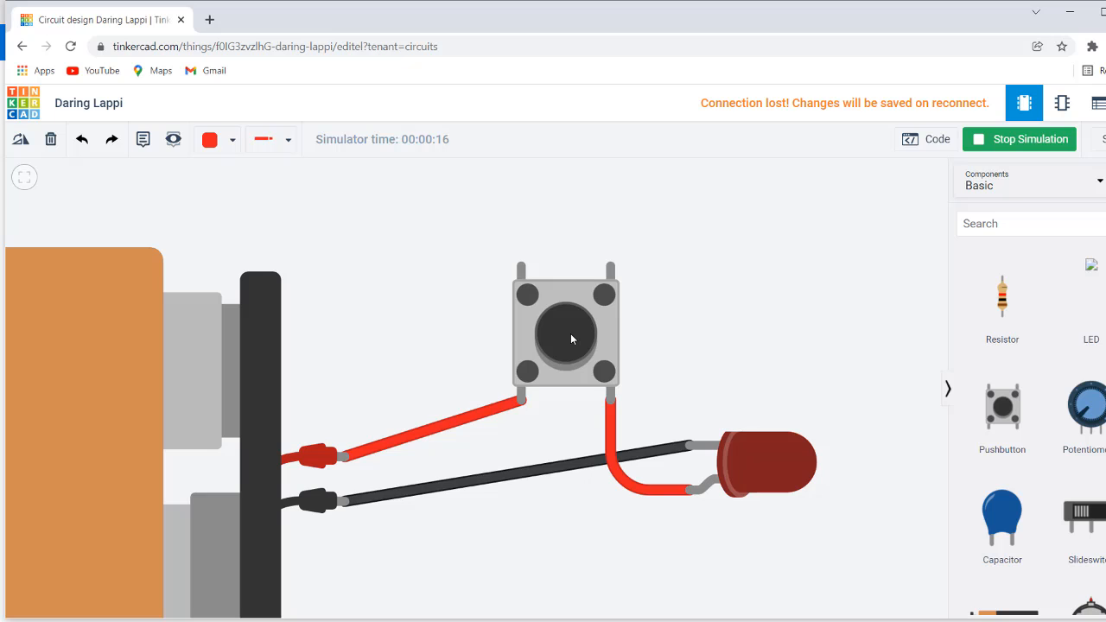
left_click(572, 339)
left_click(572, 339)
left_click(571, 339)
left_click(570, 339)
left_click(1005, 145)
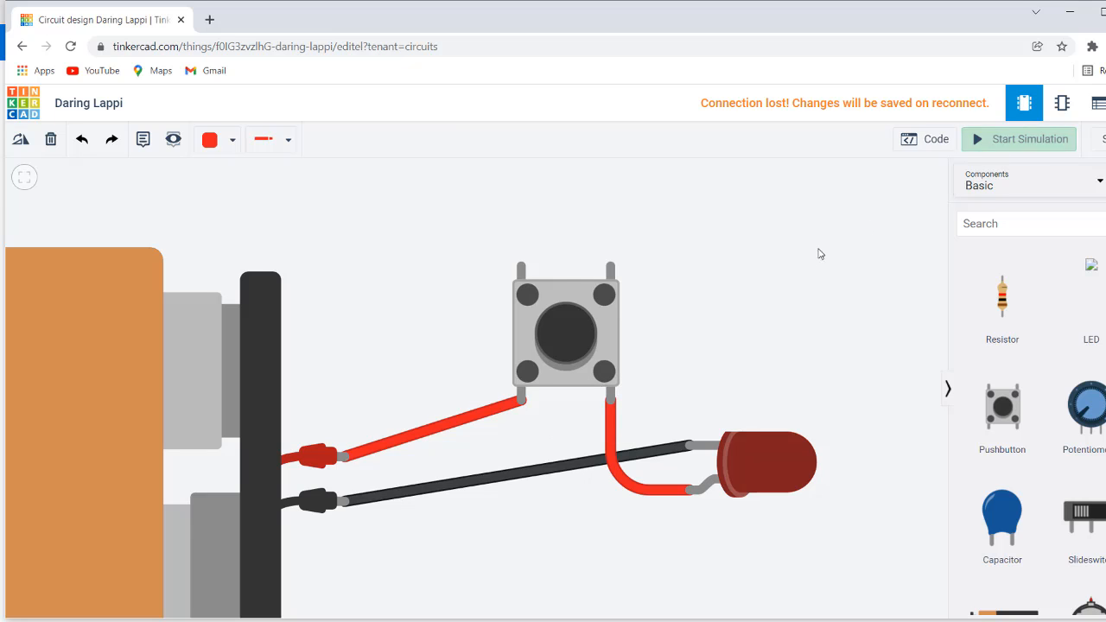
Move the red battery wire's end from the pushbutton's lower-left terminal to its upper-left terminal
scroll(643, 377, "up", 1)
left_click(471, 418)
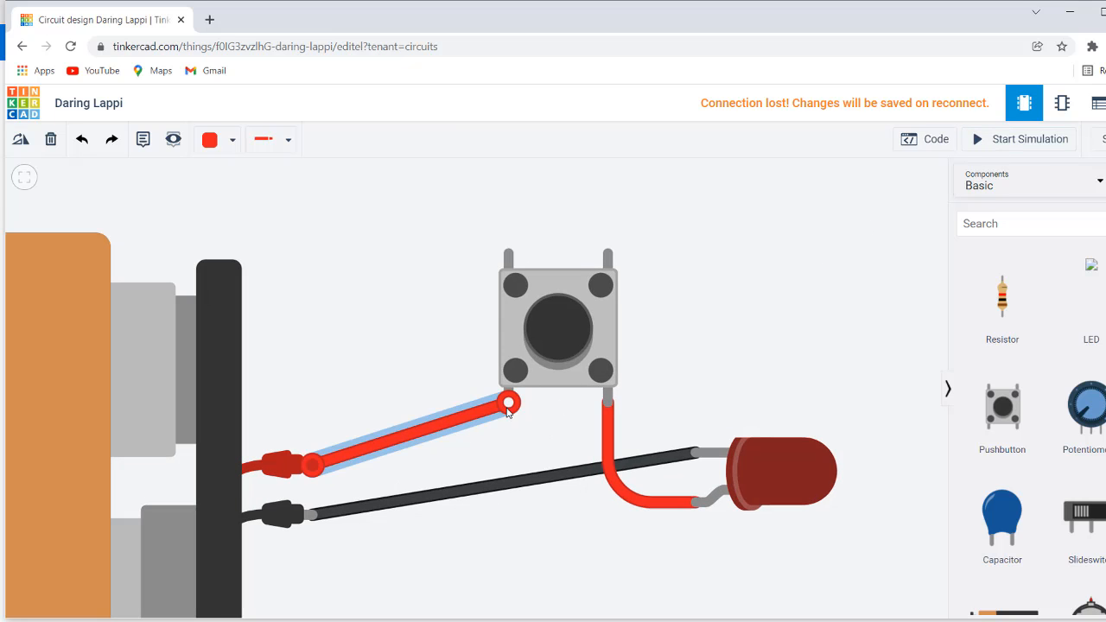
left_click_drag(508, 401, 505, 268)
left_click(765, 215)
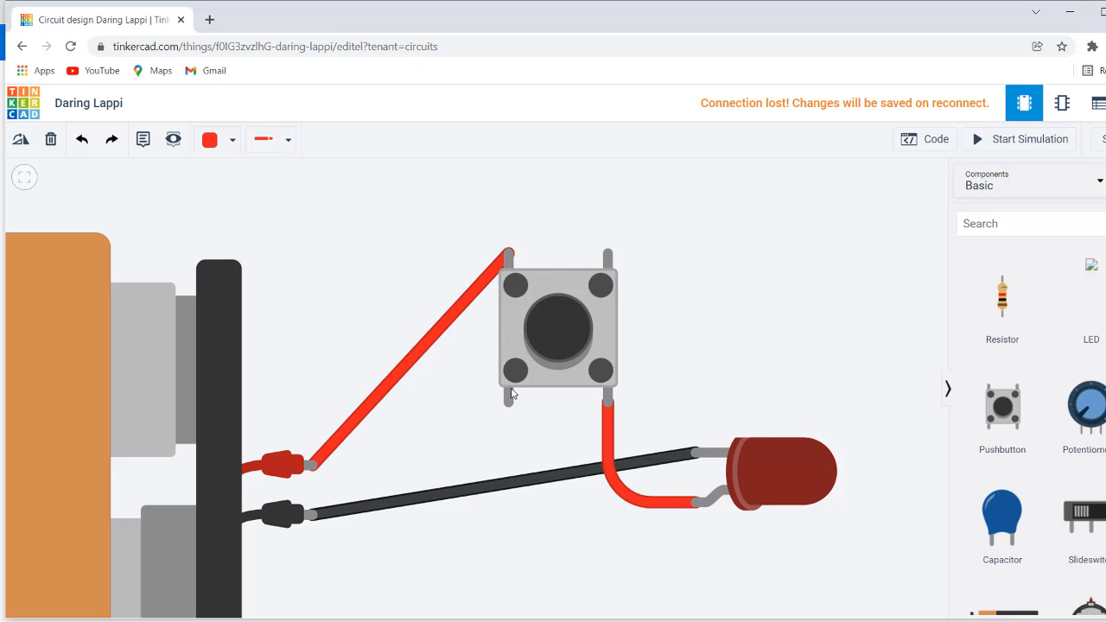
Simulate the circuit with the pushbutton's diagonally opposite terminals connected, operate the button, and stop the simulation
left_click(992, 144)
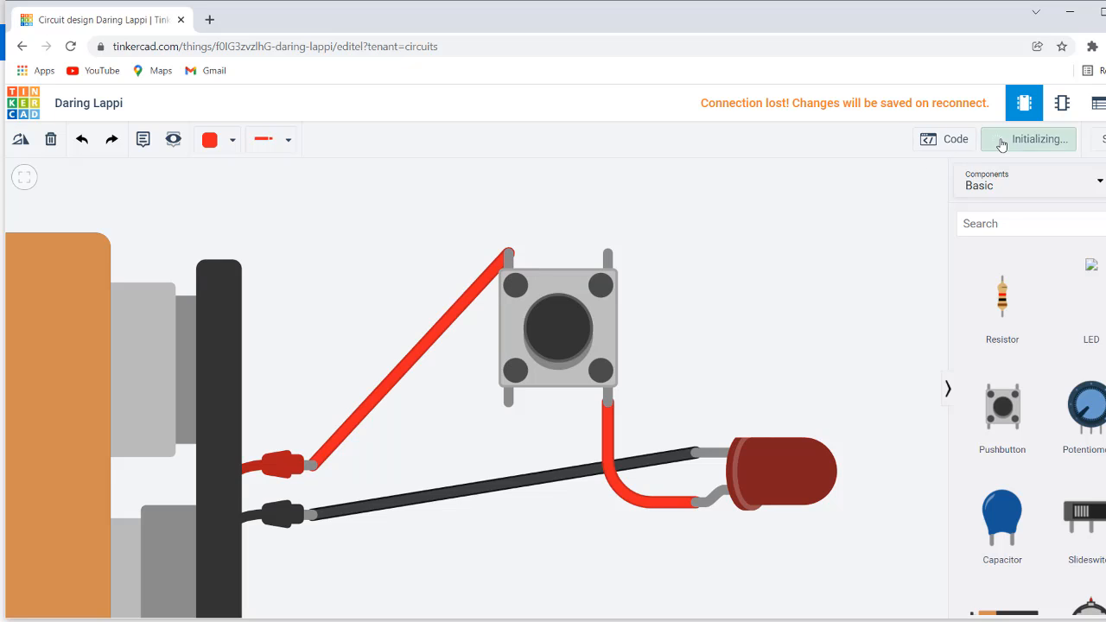
left_click(556, 327)
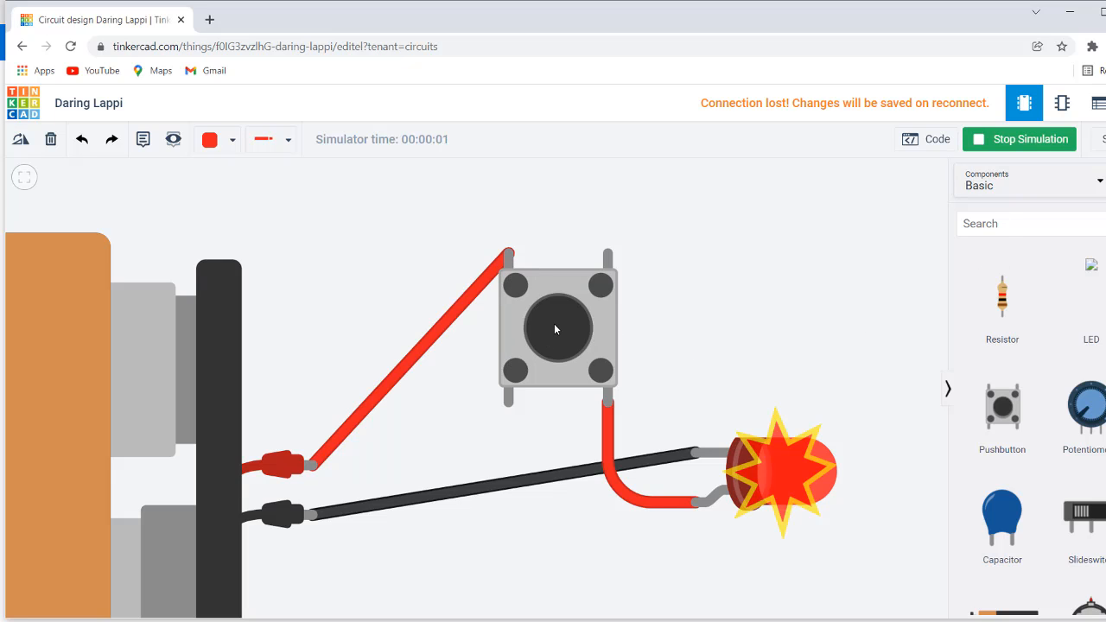
left_click_drag(554, 329, 563, 349)
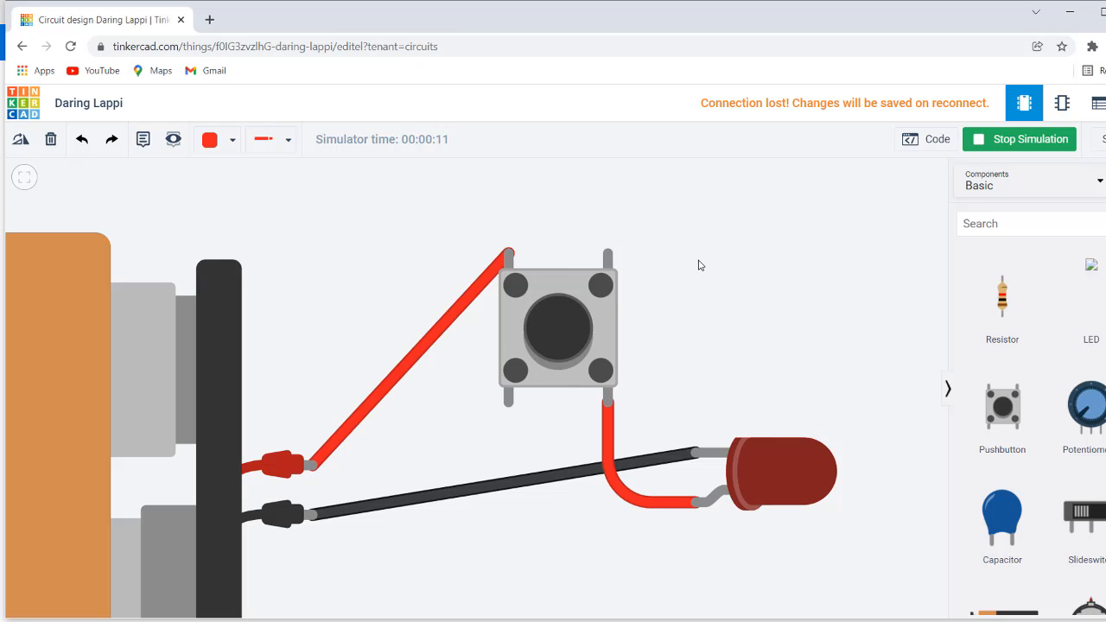
left_click(1003, 140)
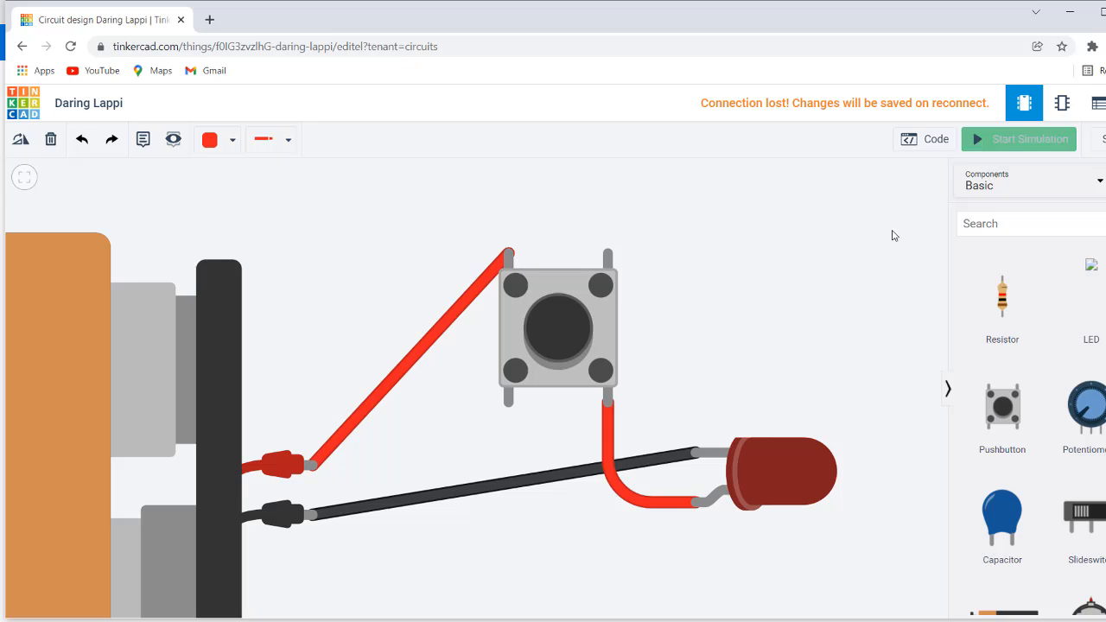
Move the LED wire's end to the pushbutton's upper-right terminal and add a bend that routes the wire around the button's right side
left_click(610, 428)
left_click_drag(609, 406, 609, 252)
left_click(718, 259)
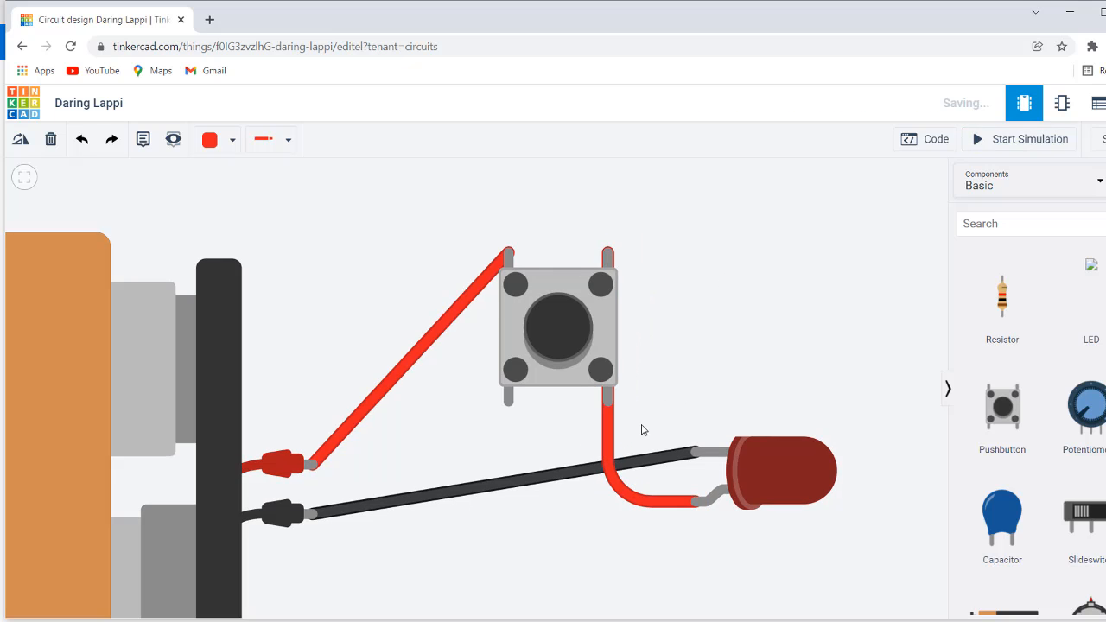
left_click(613, 441)
left_click_drag(608, 420, 686, 242)
left_click(702, 254)
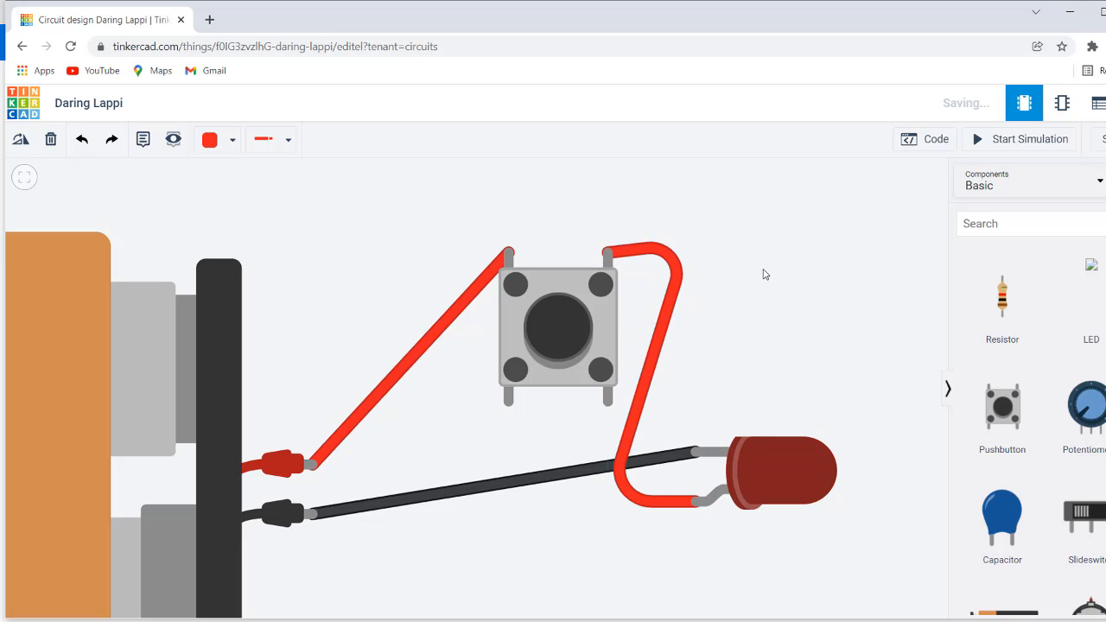
Start the simulation with both upper pushbutton terminals connected and operate the button repeatedly to check the LED
left_click(1032, 139)
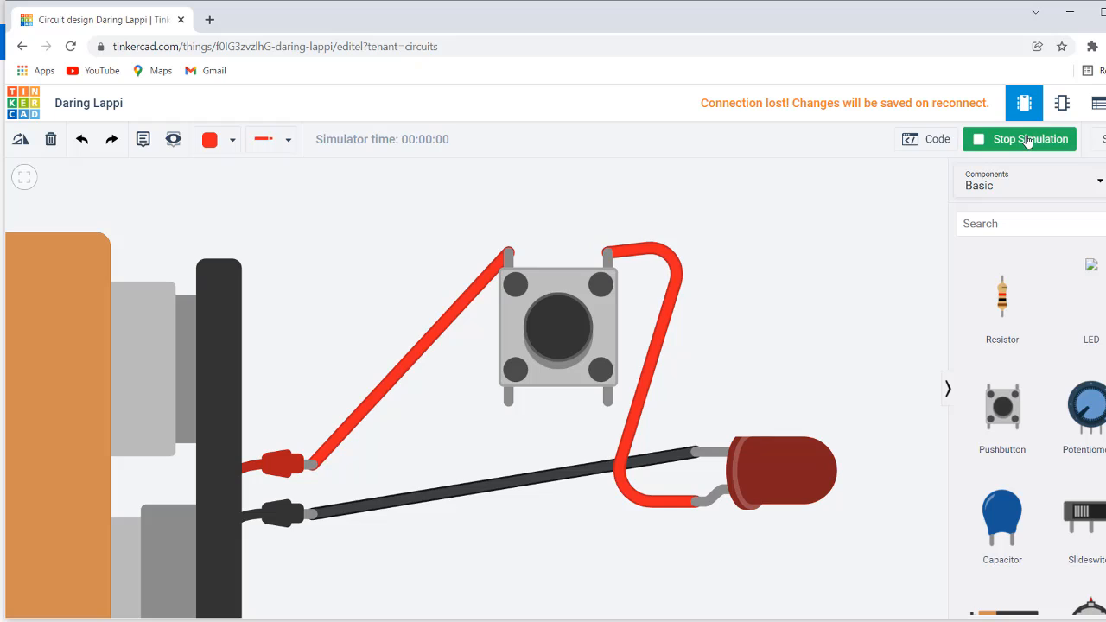
left_click(556, 329)
scroll(663, 333, "down", 3)
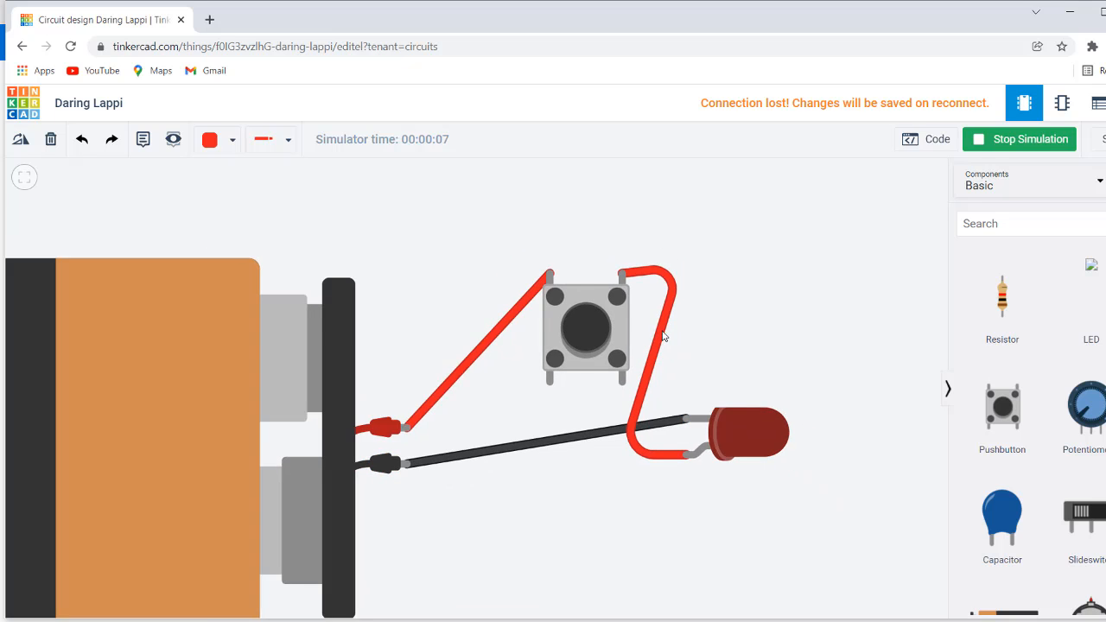
left_click_drag(753, 314, 758, 274)
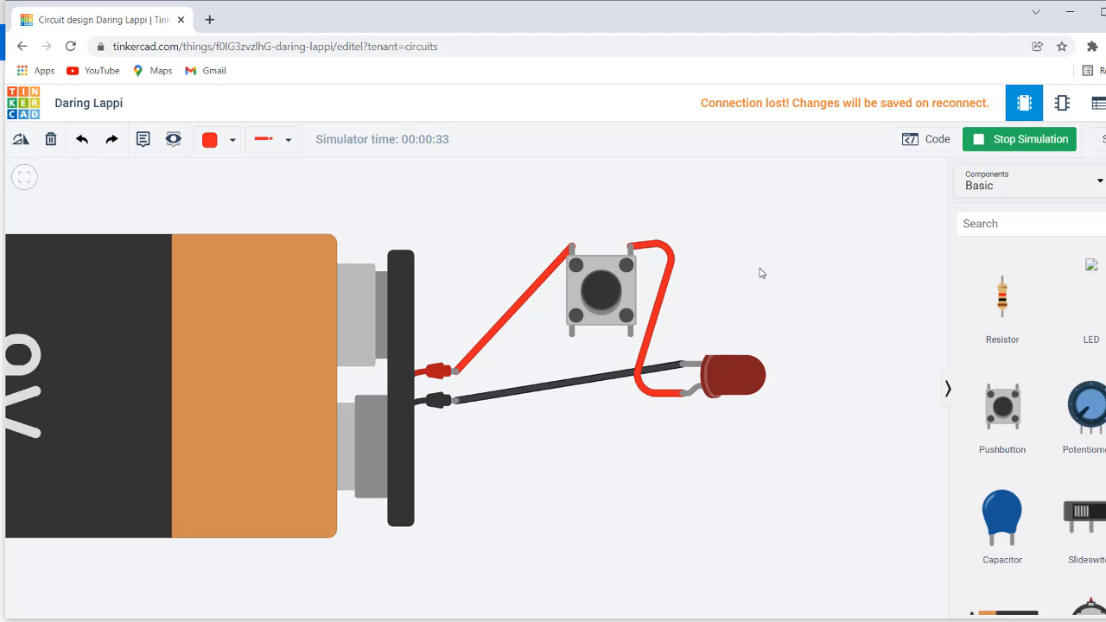
left_click(609, 298)
left_click(606, 295)
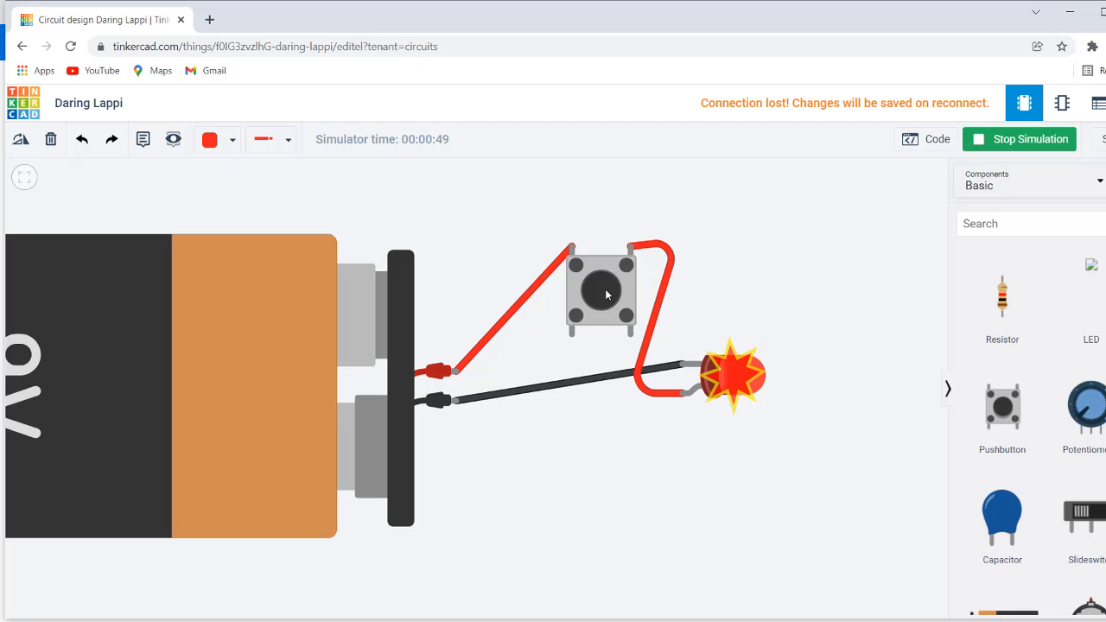
left_click_drag(605, 295, 608, 298)
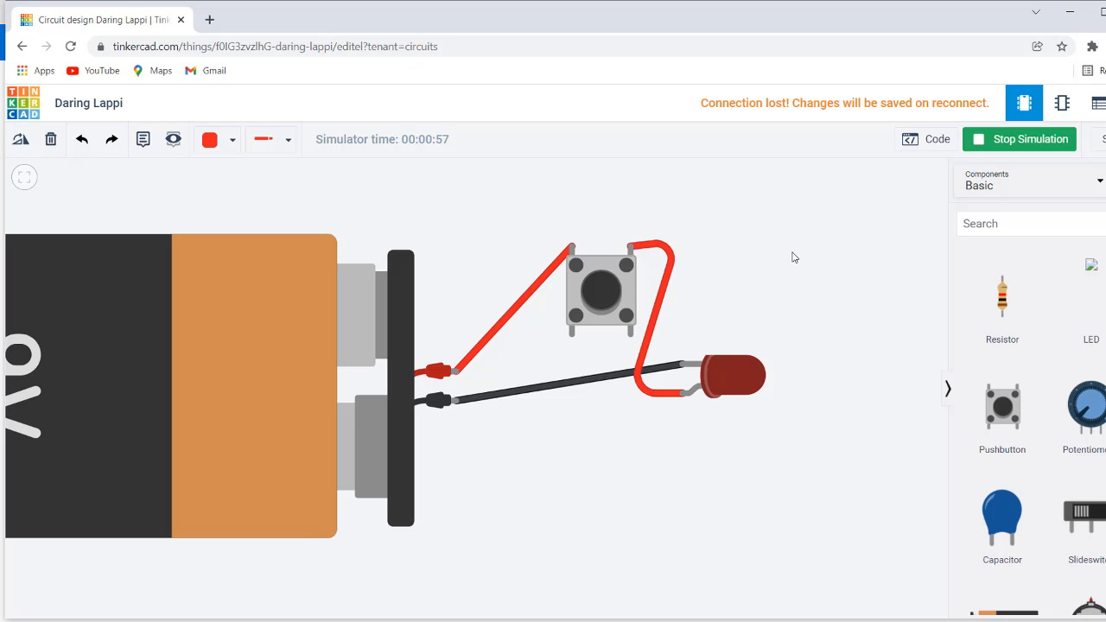
Examine the path from the 9V battery through the pushbutton to the LED in the running simulation, and operate the button again
scroll(793, 256, "down", 3)
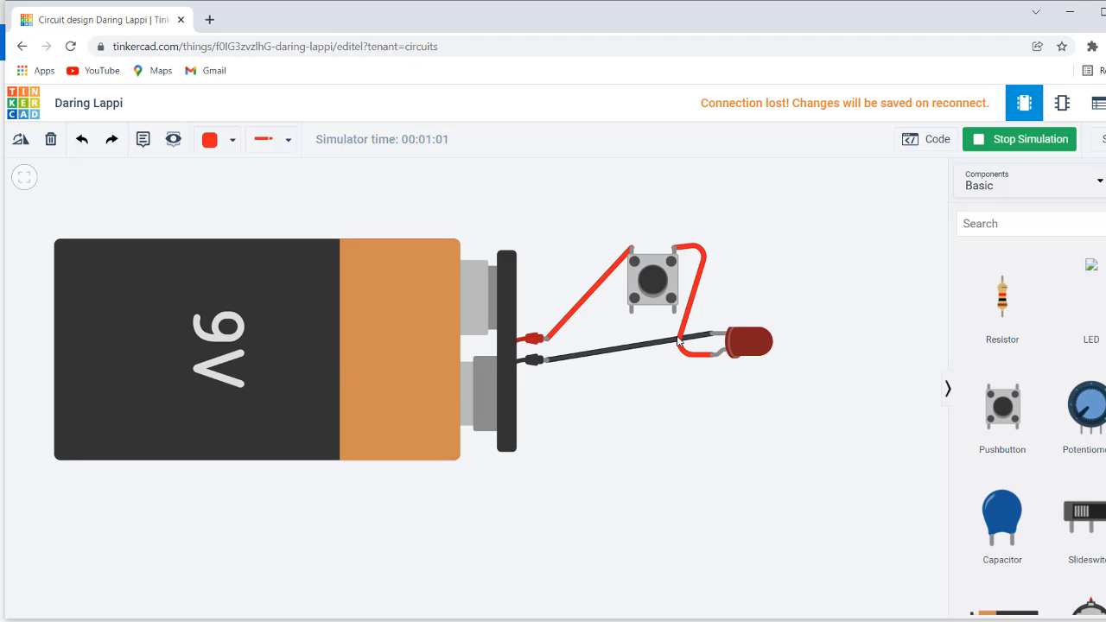
scroll(698, 322, "up", 3)
scroll(755, 225, "up", 1)
scroll(711, 254, "down", 1)
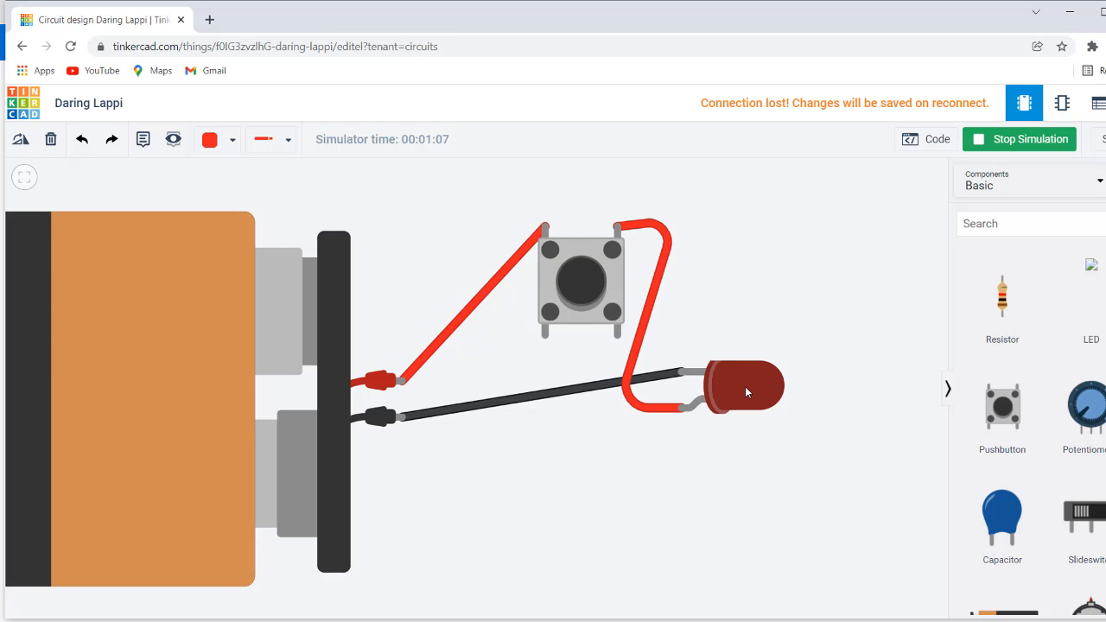
scroll(738, 251, "down", 3)
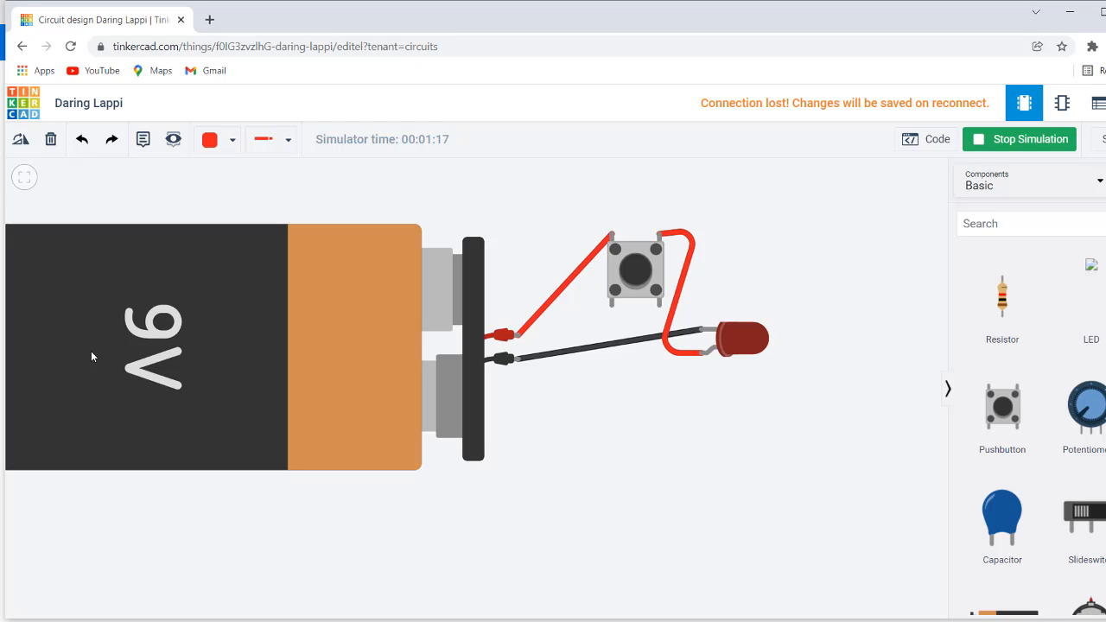
left_click(637, 273)
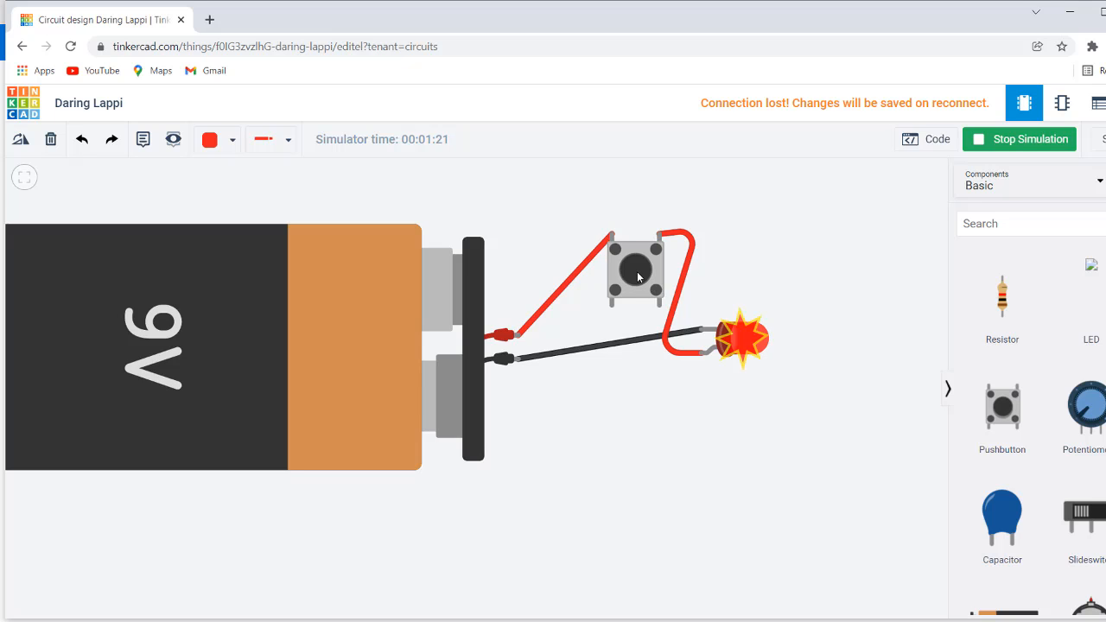
scroll(828, 297, "up", 1)
scroll(828, 298, "up", 2)
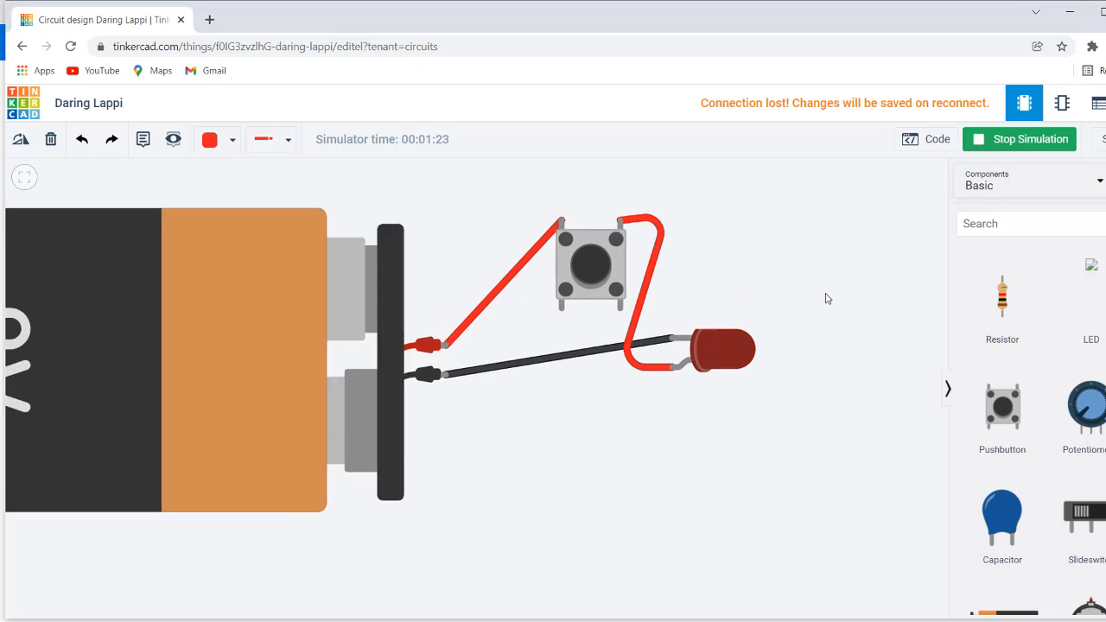
Add a resistor above the LED, move the pushbutton wire's end from the LED anode to the resistor's upper terminal, and remove the wire's lower bend
left_click_drag(1002, 298, 727, 294)
left_click(625, 419)
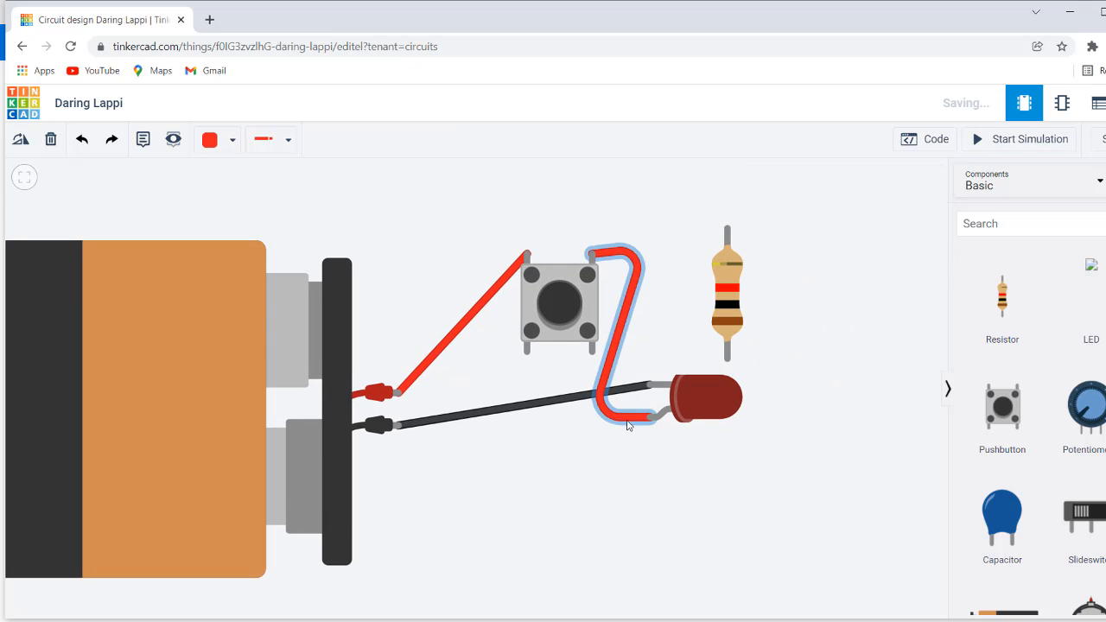
left_click_drag(650, 398, 726, 228)
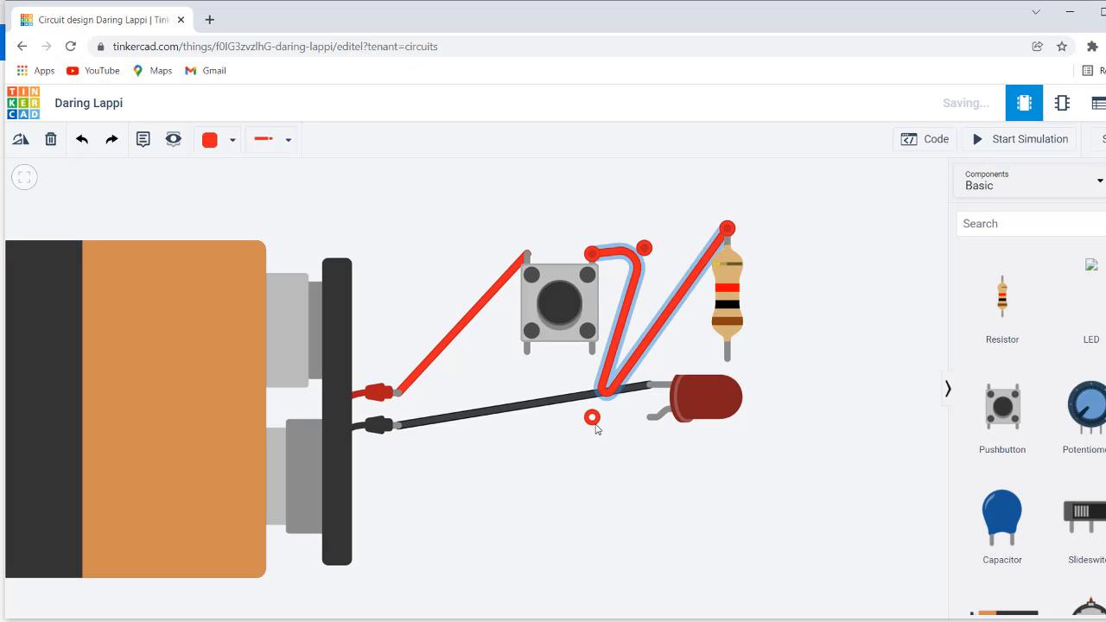
double_click(593, 419)
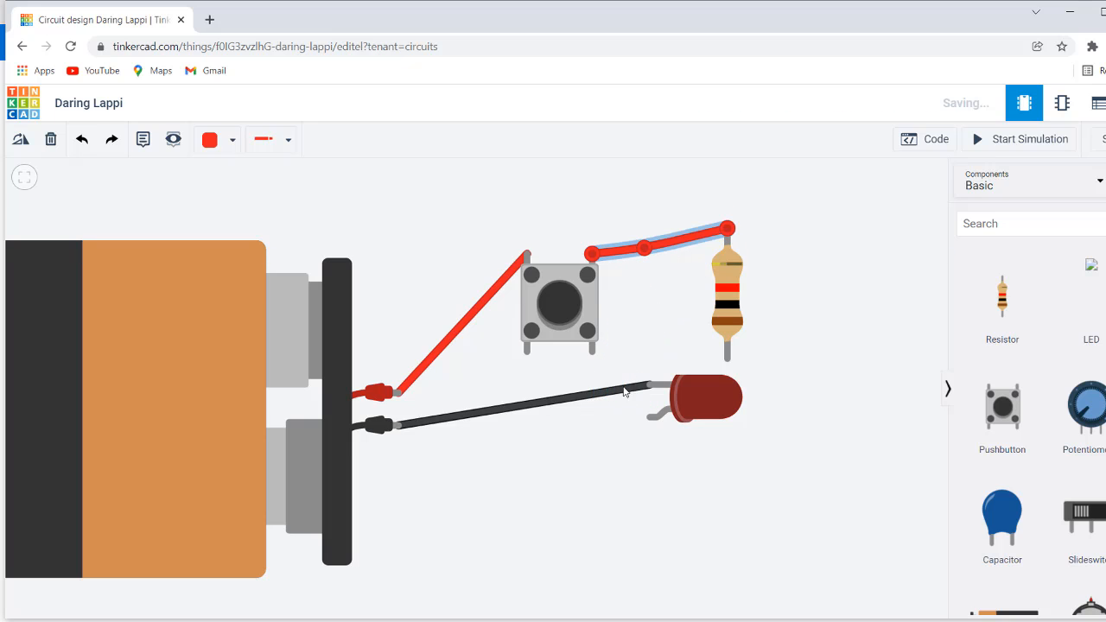
Move the resistor closer to the pushbutton and wire its lower terminal to the LED's anode
left_click_drag(731, 292, 673, 286)
left_click(728, 302)
left_click(669, 358)
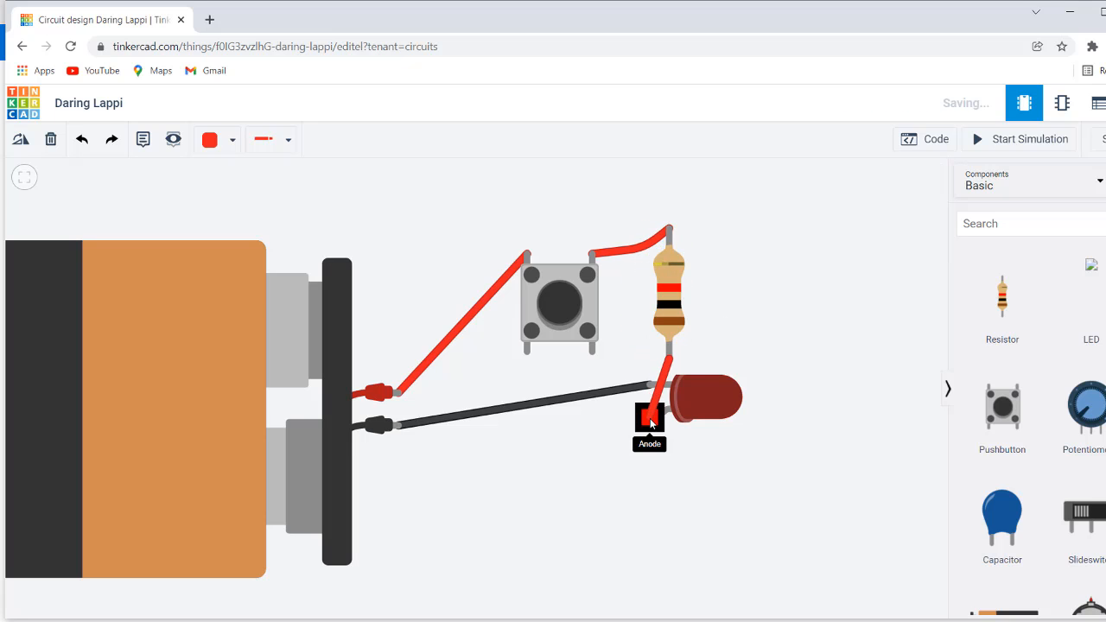
left_click(650, 419)
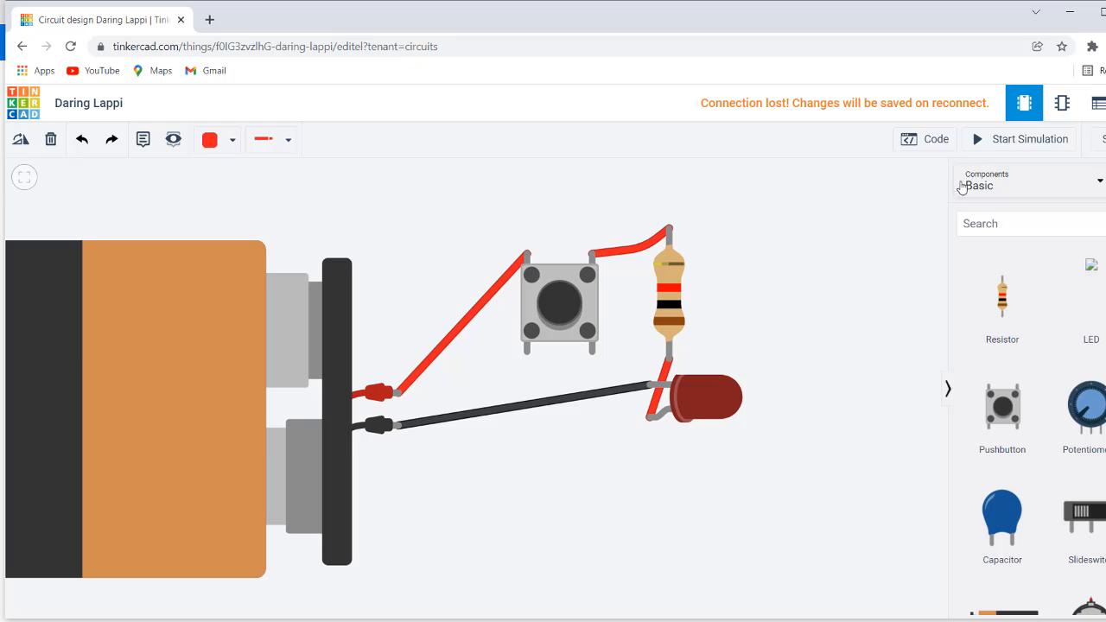
Simulate the circuit with the resistor in series between pushbutton and LED, operate the button, and view the whole circuit
left_click(1028, 145)
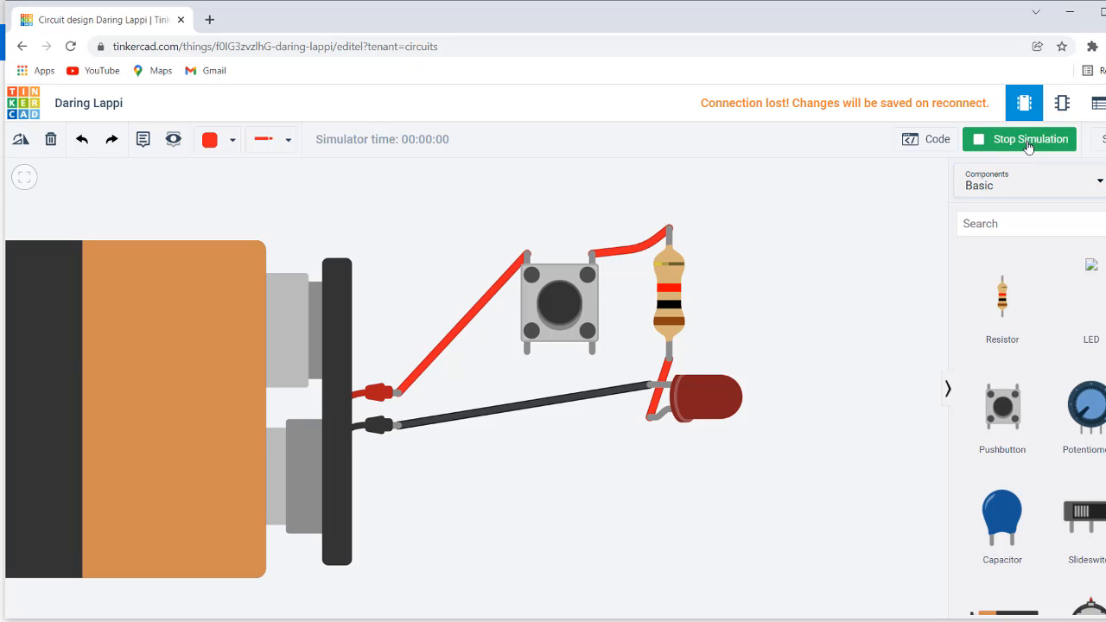
left_click(560, 307)
left_click(560, 307)
scroll(603, 337, "down", 3)
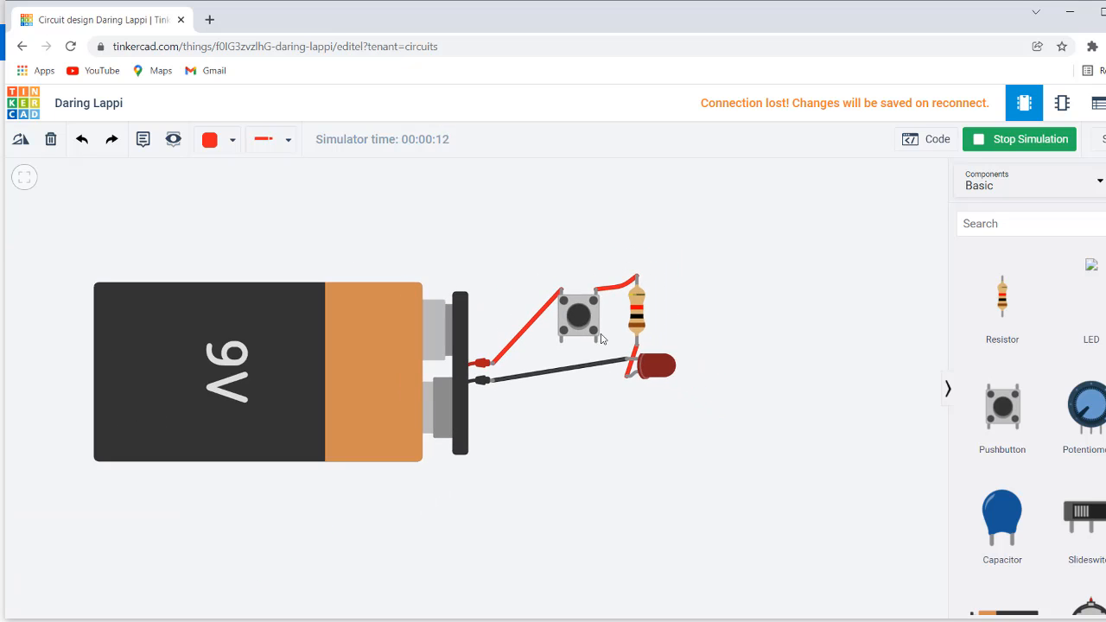
left_click_drag(704, 316, 769, 308)
scroll(723, 351, "up", 2)
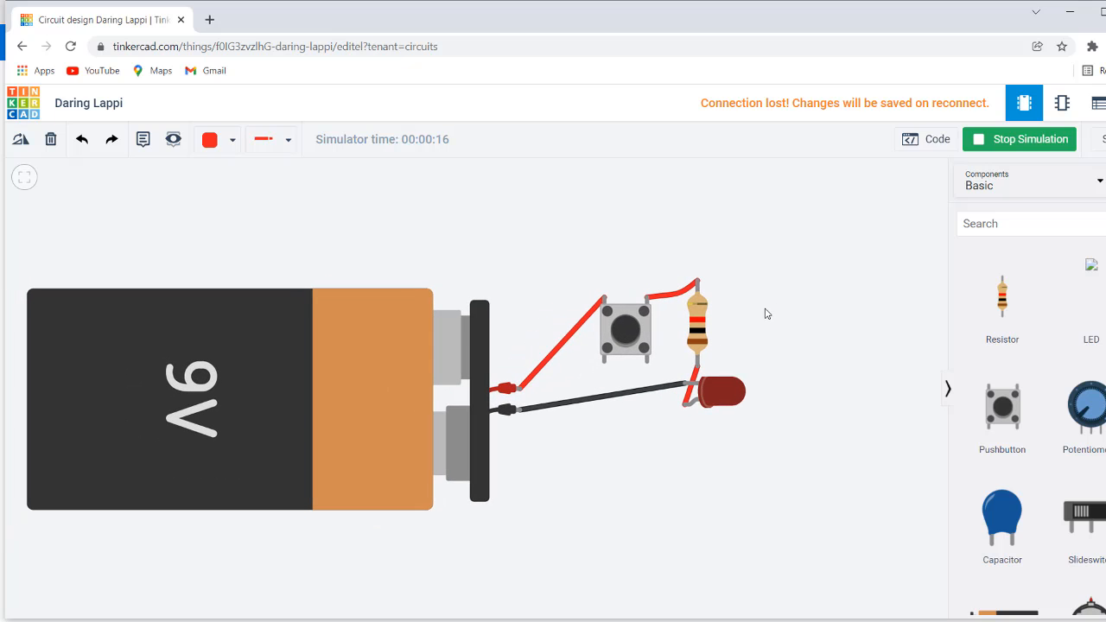